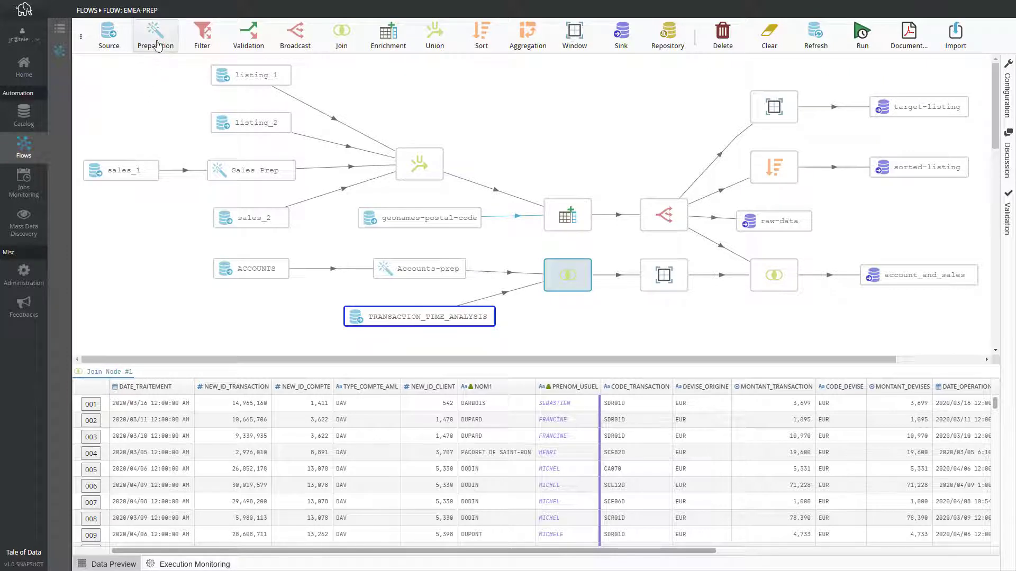
Insert a preparation node between the TRANSACTION_TIME_ANALYSIS source and the join node, then hide its configuration
left_click_drag(158, 44, 509, 296)
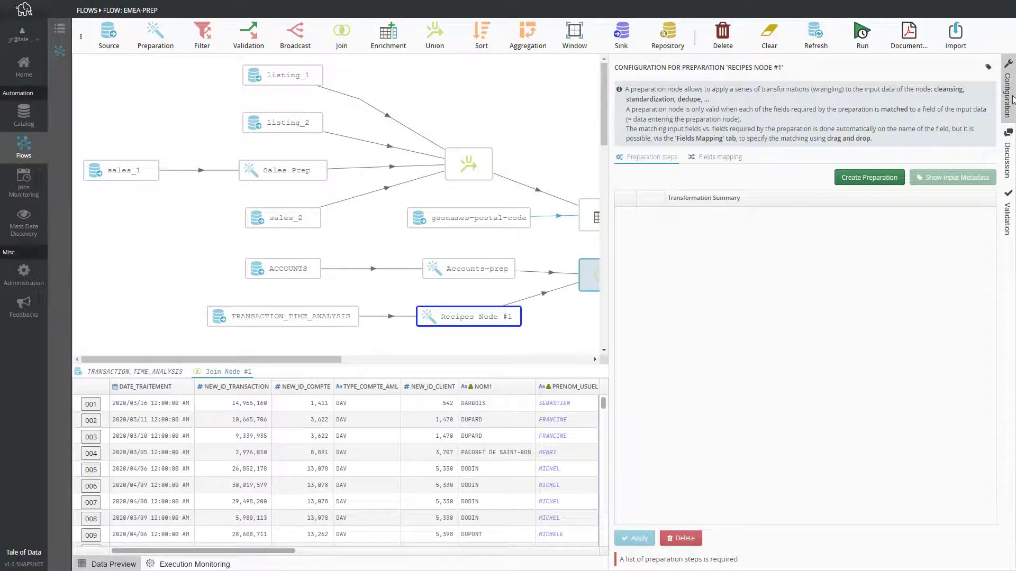
left_click(1010, 98)
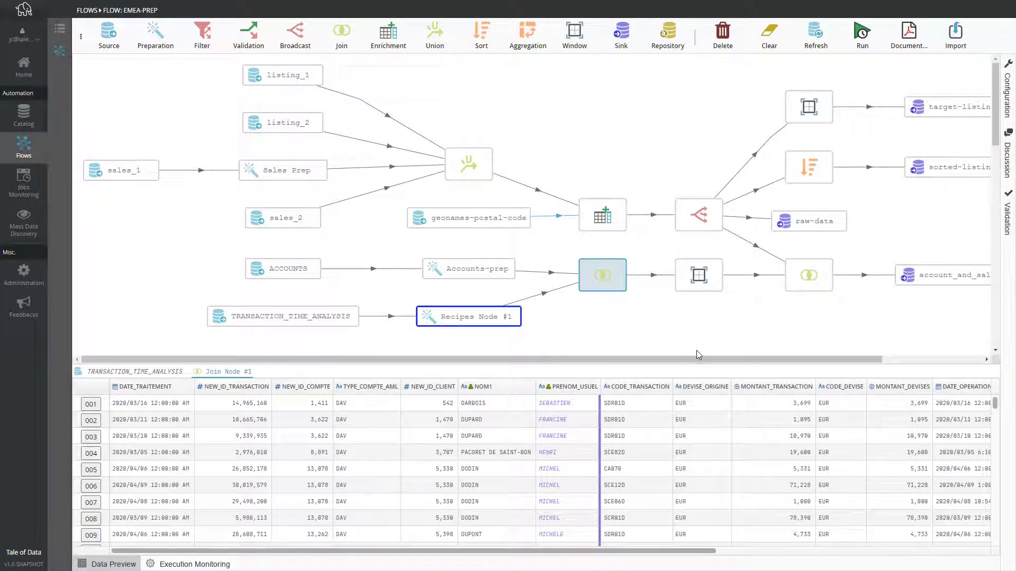
left_click_drag(697, 356, 711, 356)
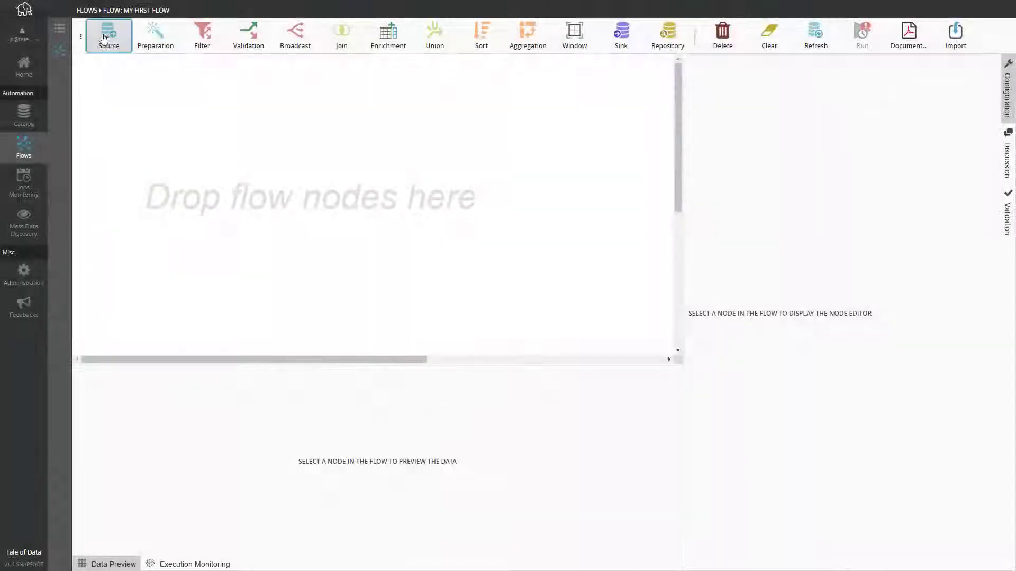
Add a source node to the empty flow and set its data source type to Tale of Data File System
left_click_drag(118, 42, 155, 124)
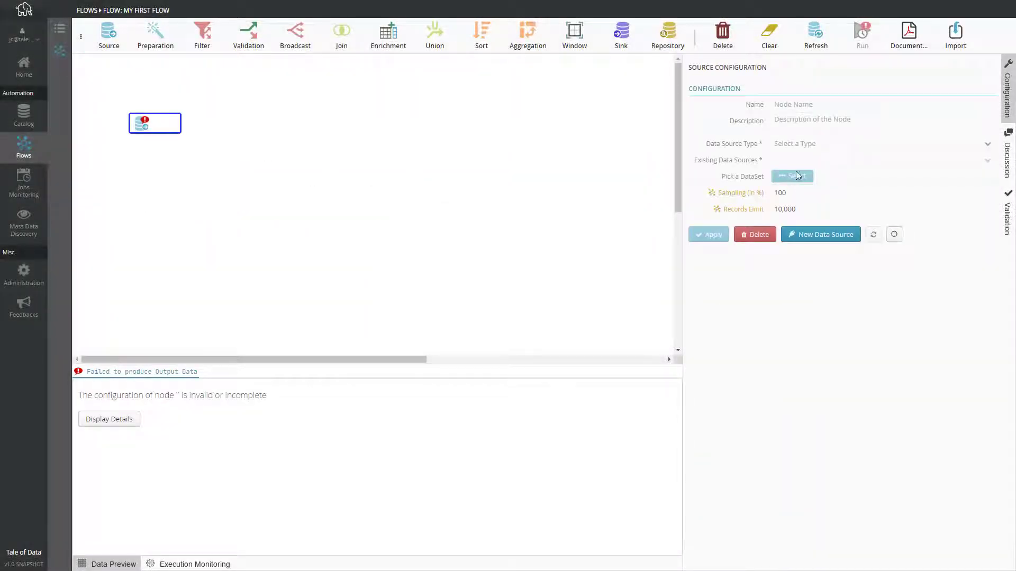
left_click(801, 147)
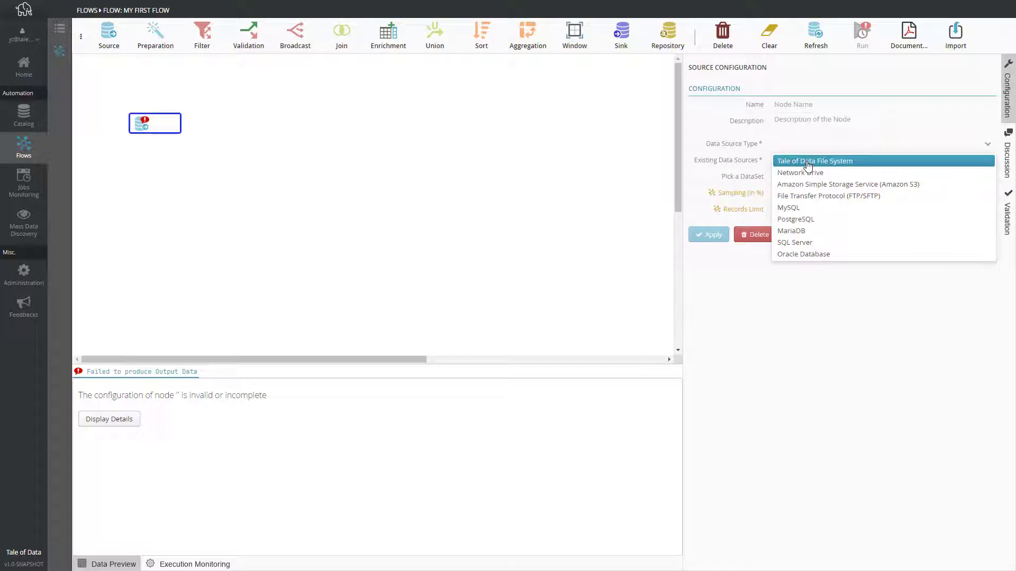
left_click(808, 161)
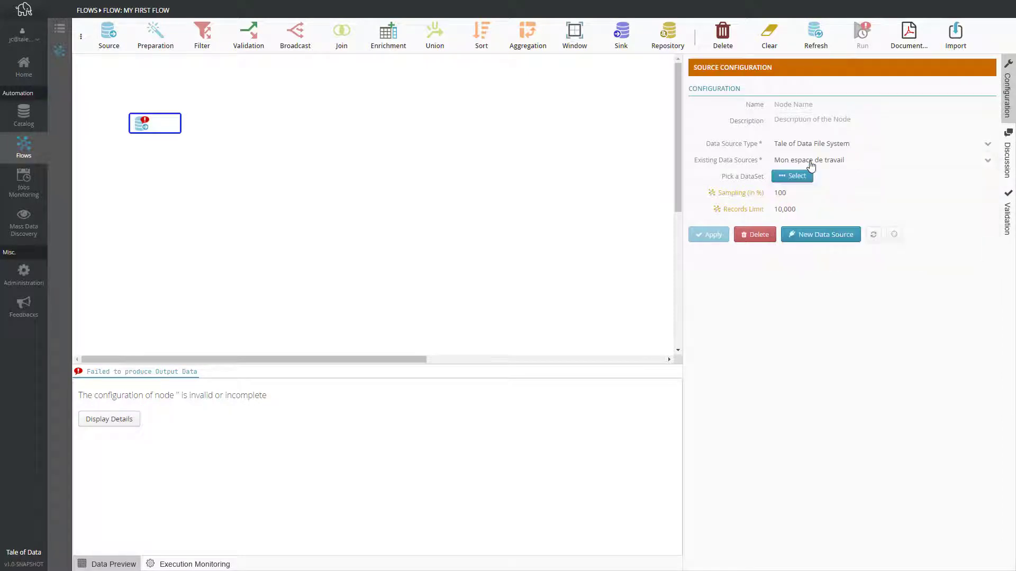
Choose listing_1.csv from the Listings folder as the source node's dataset and apply the configuration
left_click(803, 180)
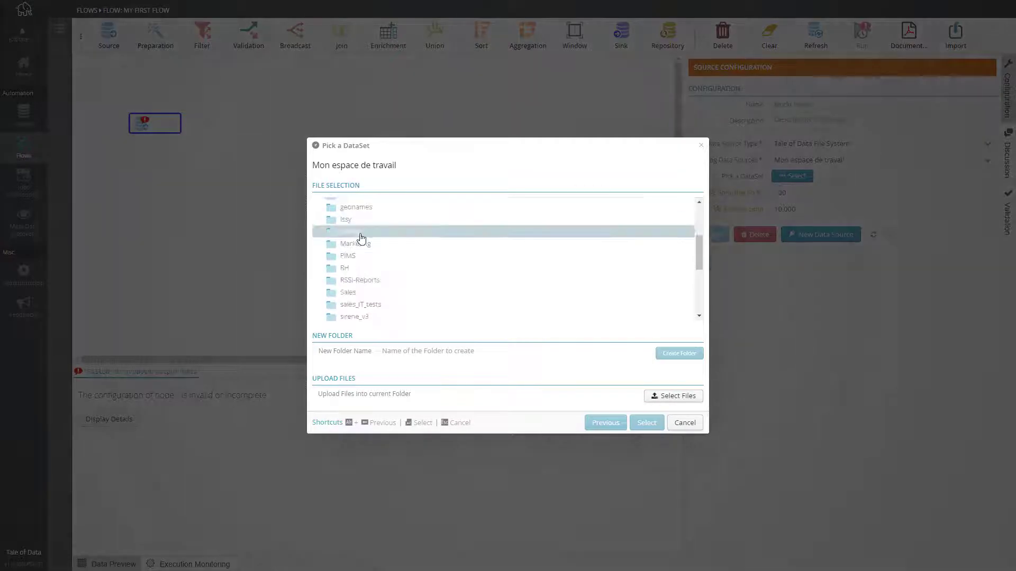
double_click(359, 229)
left_click(362, 207)
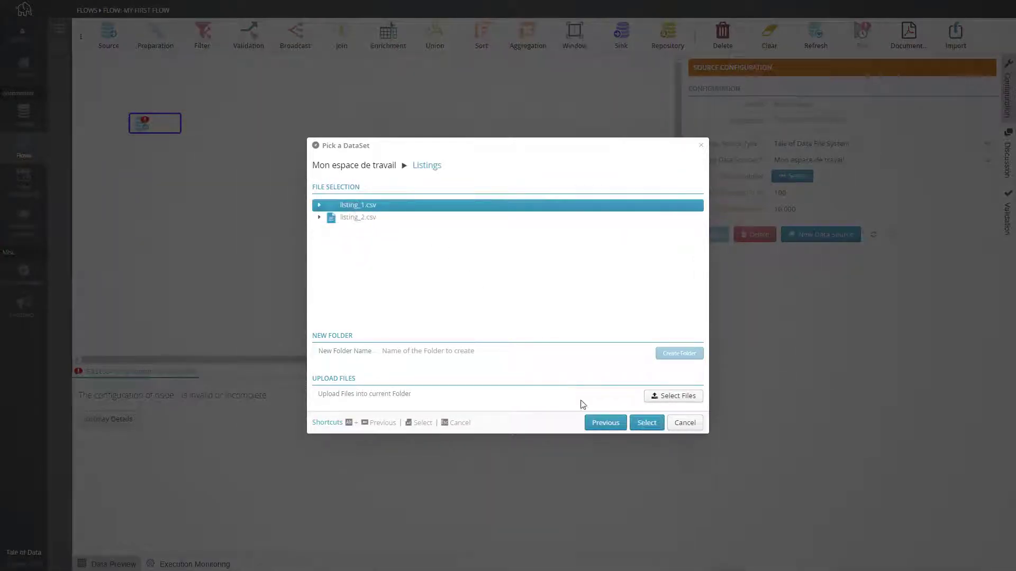
left_click(640, 423)
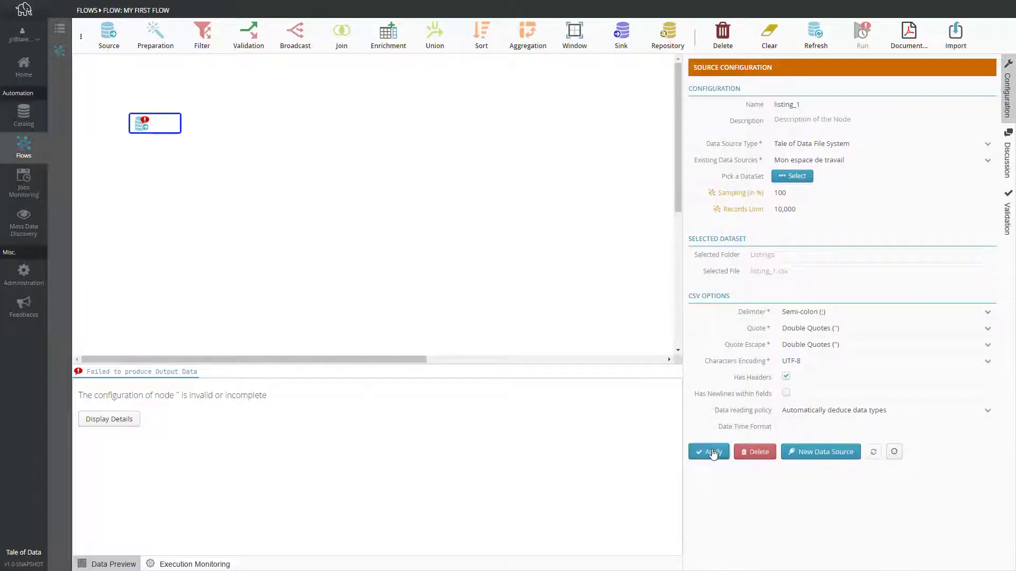
left_click(712, 453)
Add a second source node for listing_2.csv and a Union node that combines listing_1 and listing_2
left_click_drag(109, 35, 129, 136)
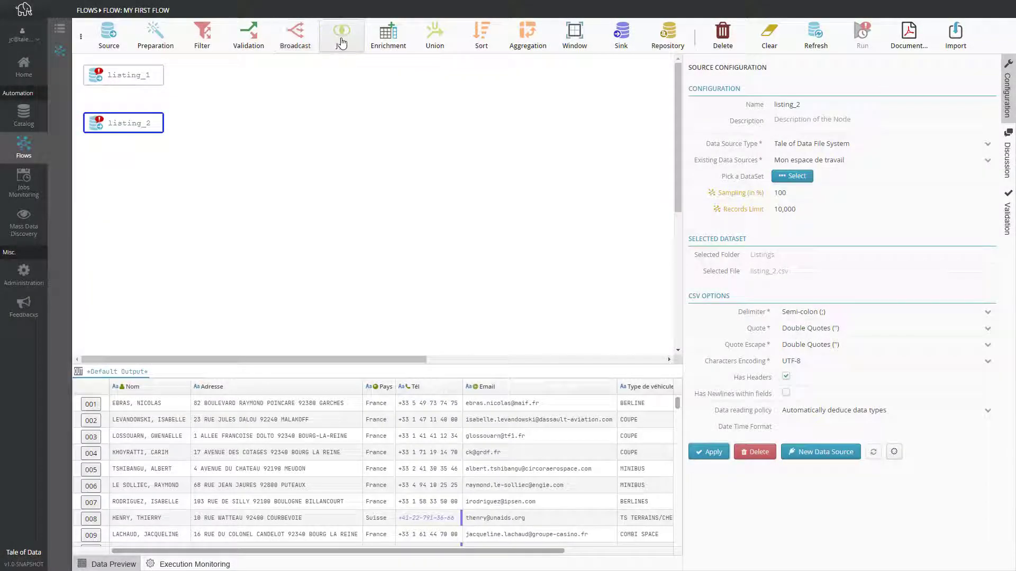
left_click_drag(433, 36, 237, 93)
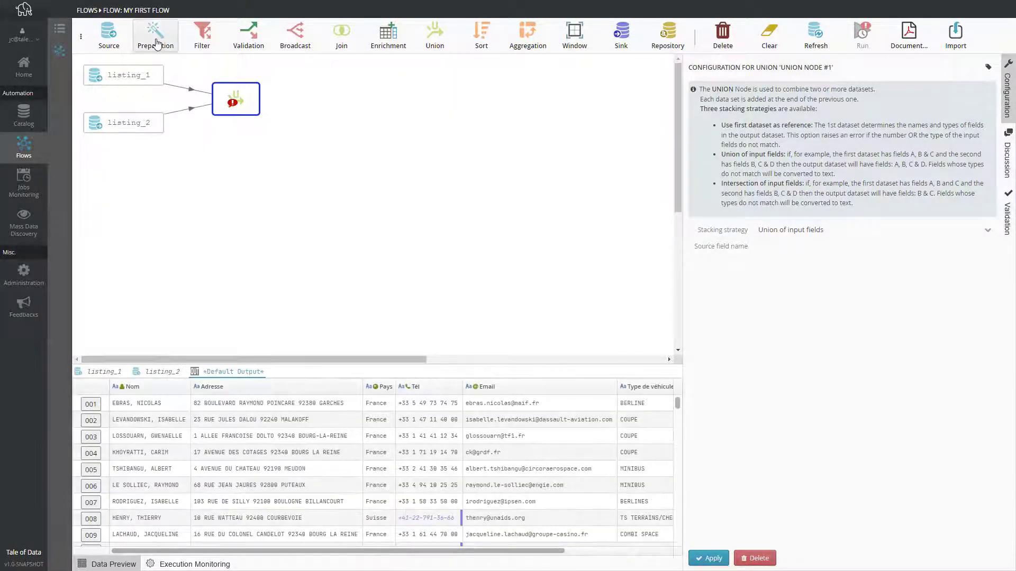
Add a preparation node after the union and create a preparation named My first flow in it
left_click_drag(157, 35, 272, 108)
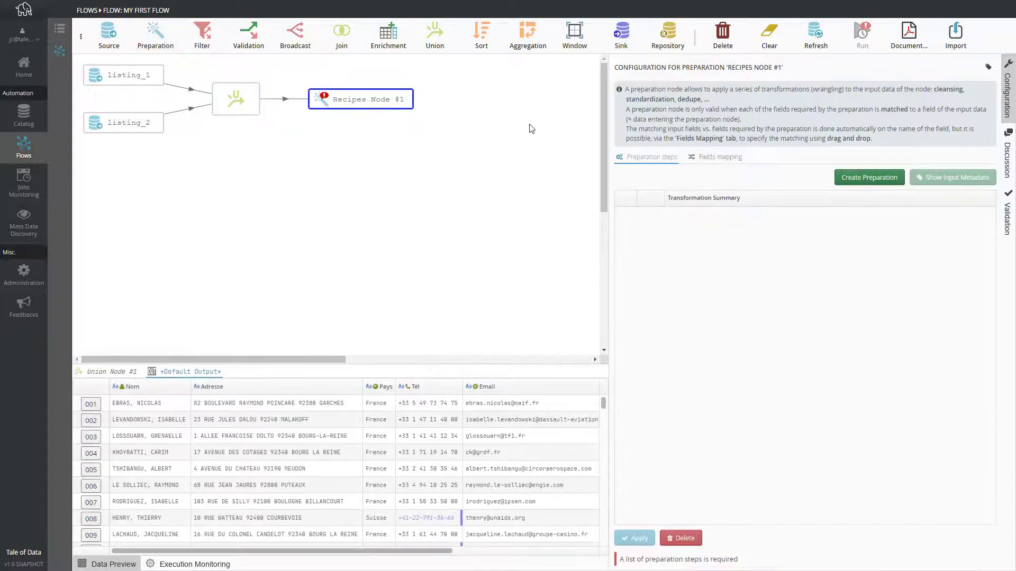
left_click(848, 179)
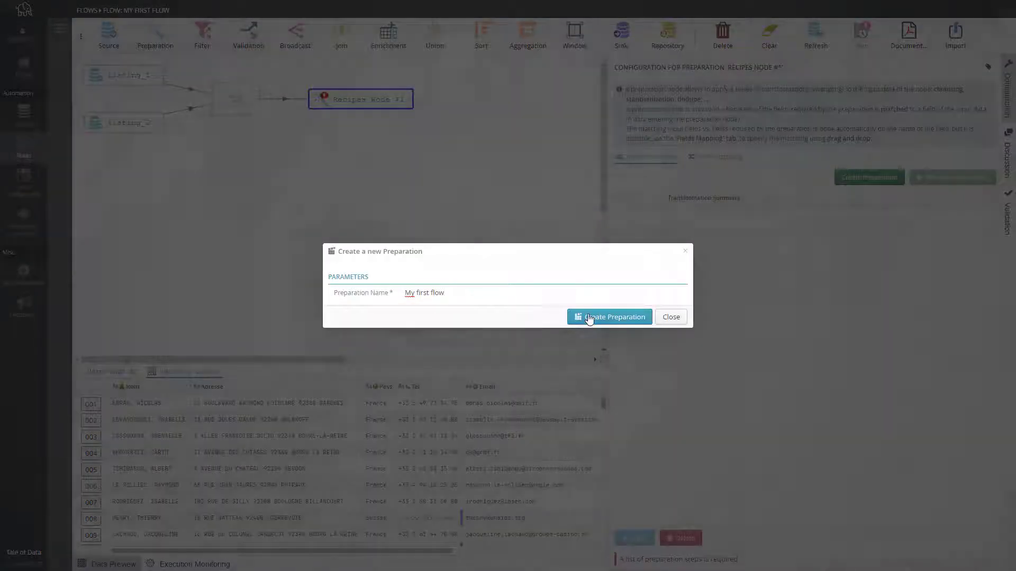
left_click(589, 317)
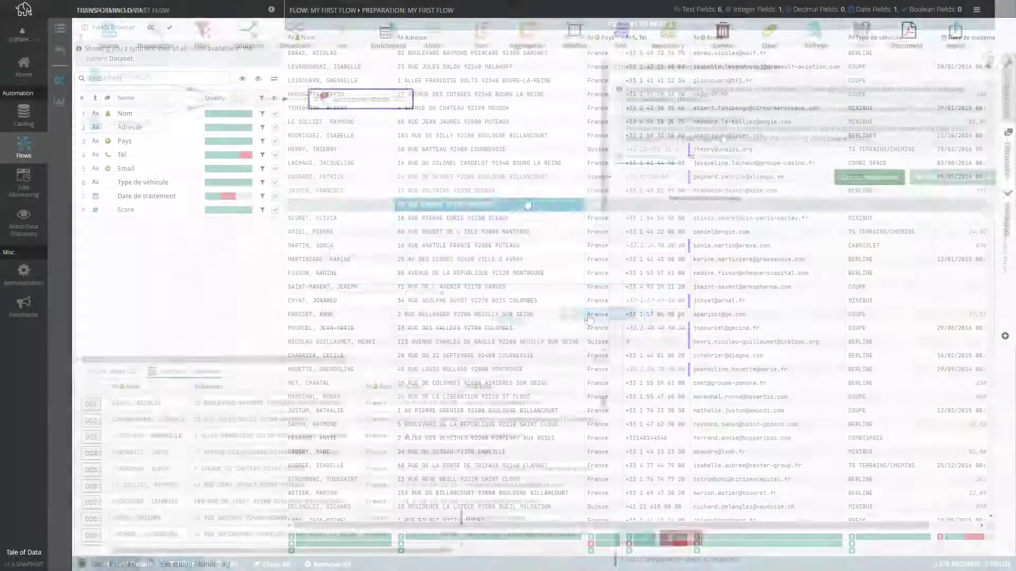
Correct the Tél numbers to international format using the Pays column and default country France, previewing the changes before applying them
left_click(652, 169)
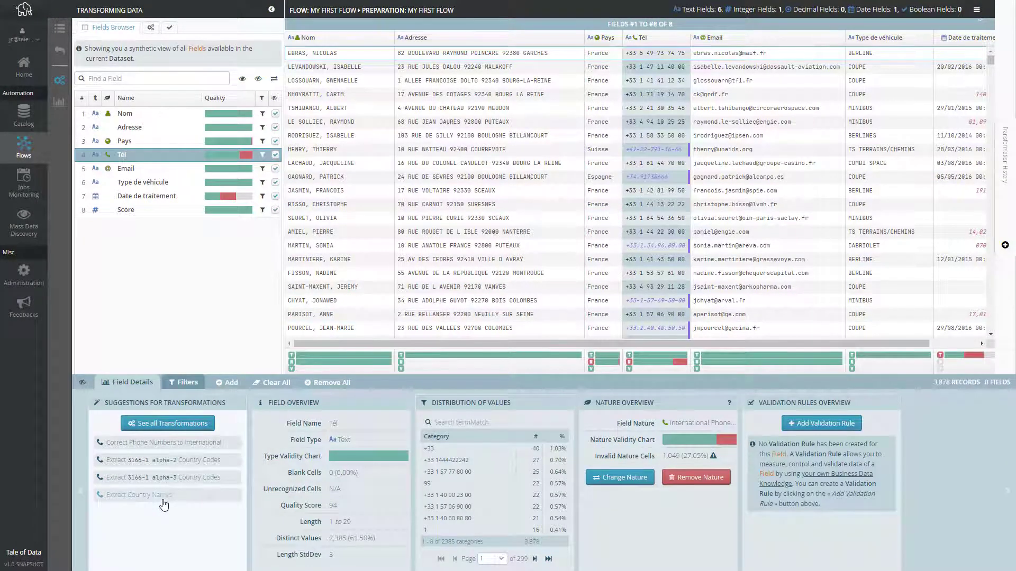
left_click(162, 443)
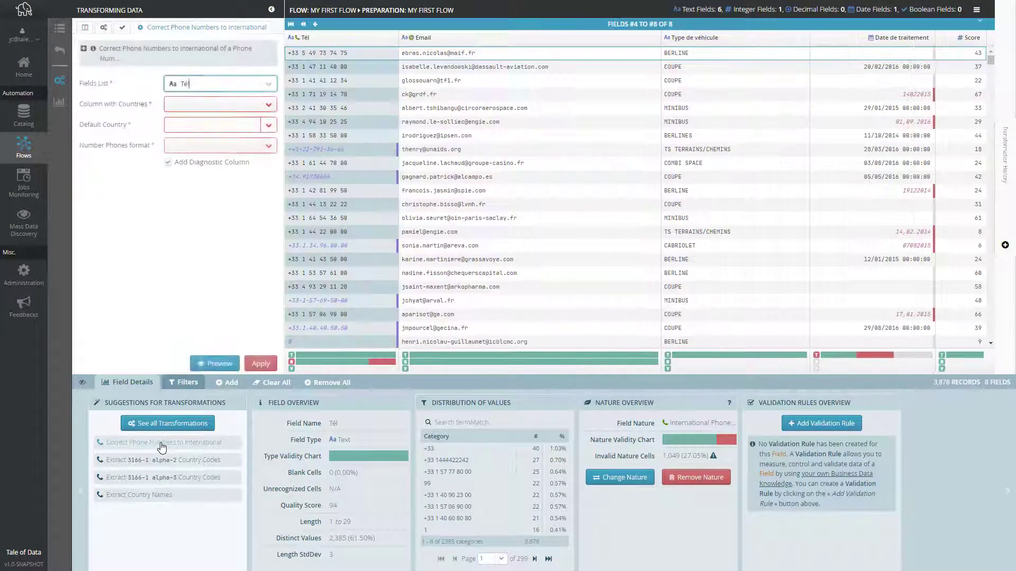
left_click(214, 365)
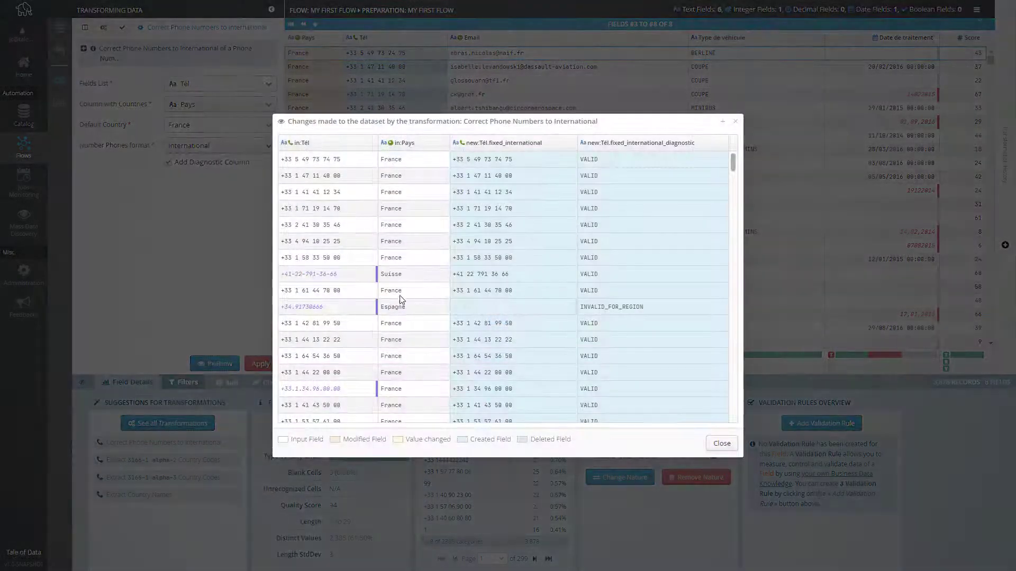
scroll(571, 309, "down", 3)
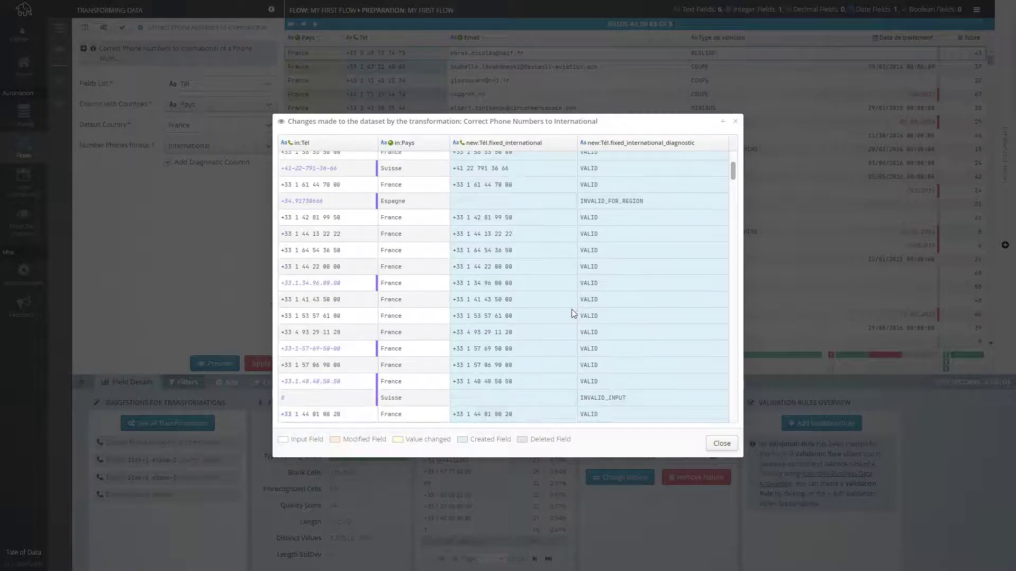
scroll(497, 358, "down", 1)
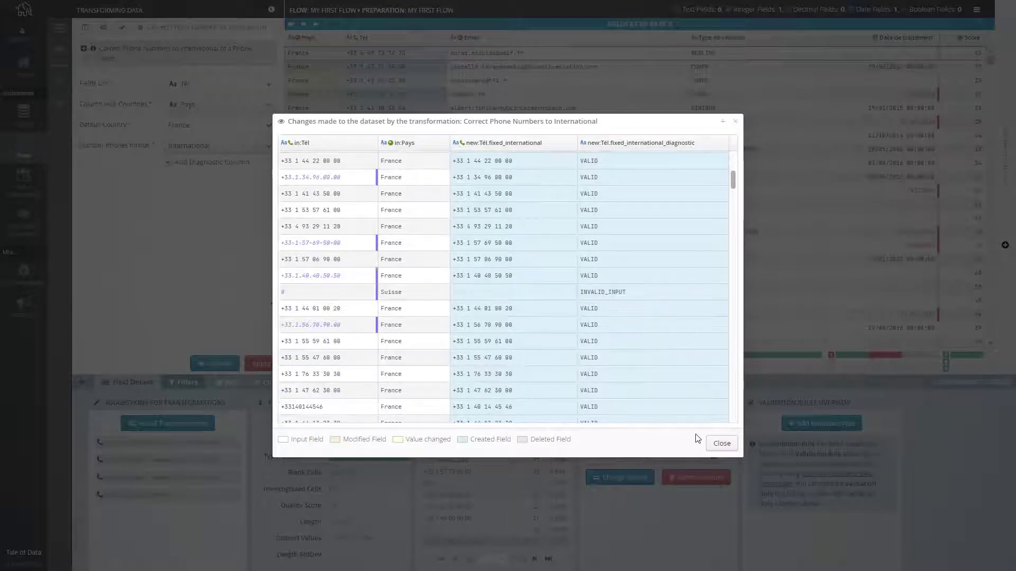
left_click(720, 443)
left_click(258, 364)
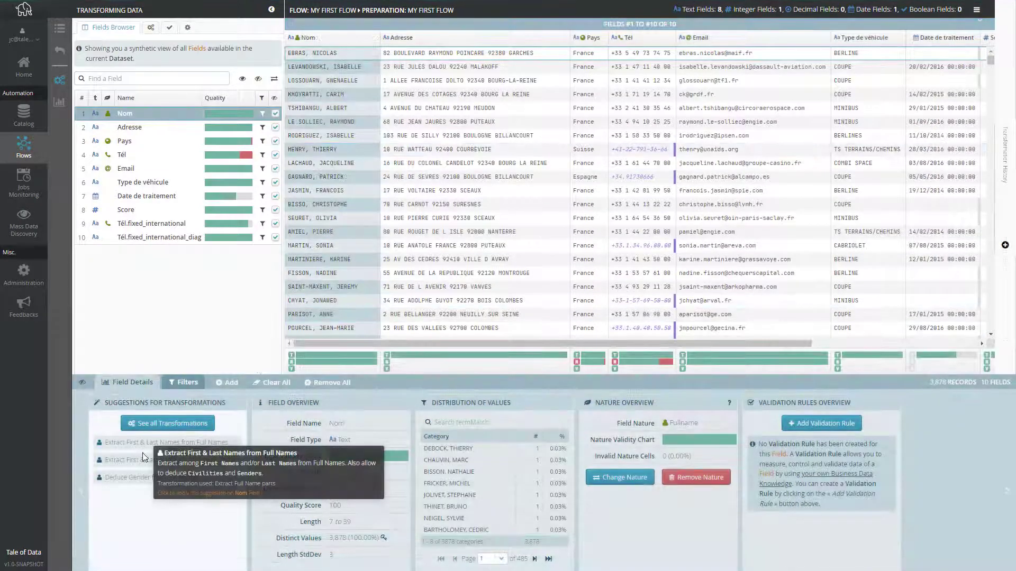
Extract the name parts from the full names in the Nom field
left_click(142, 463)
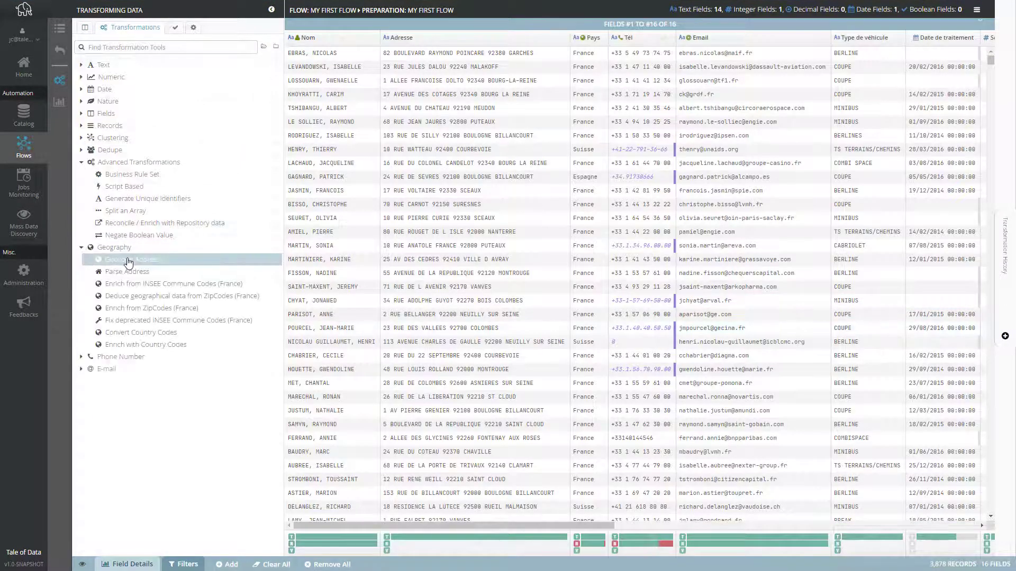
Geocode the Adresse field with country French (France) and address normalization enabled
left_click(130, 259)
left_click(138, 75)
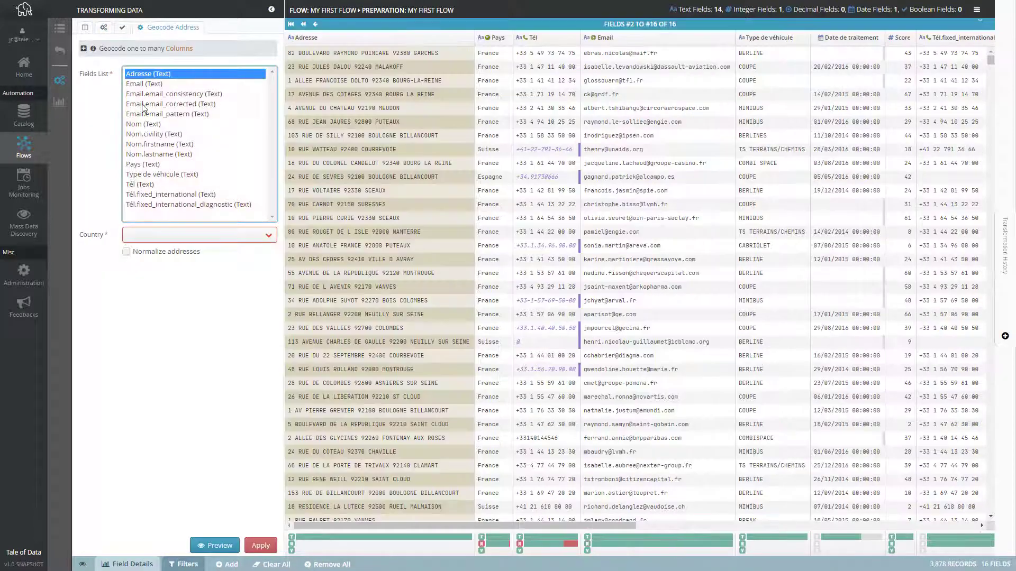
left_click(161, 241)
left_click(158, 253)
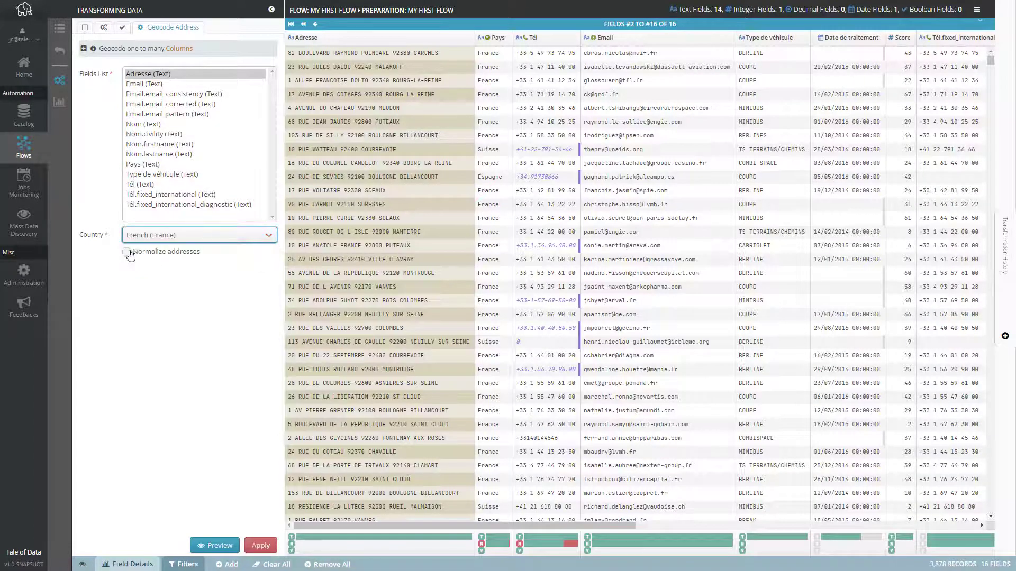
left_click(141, 254)
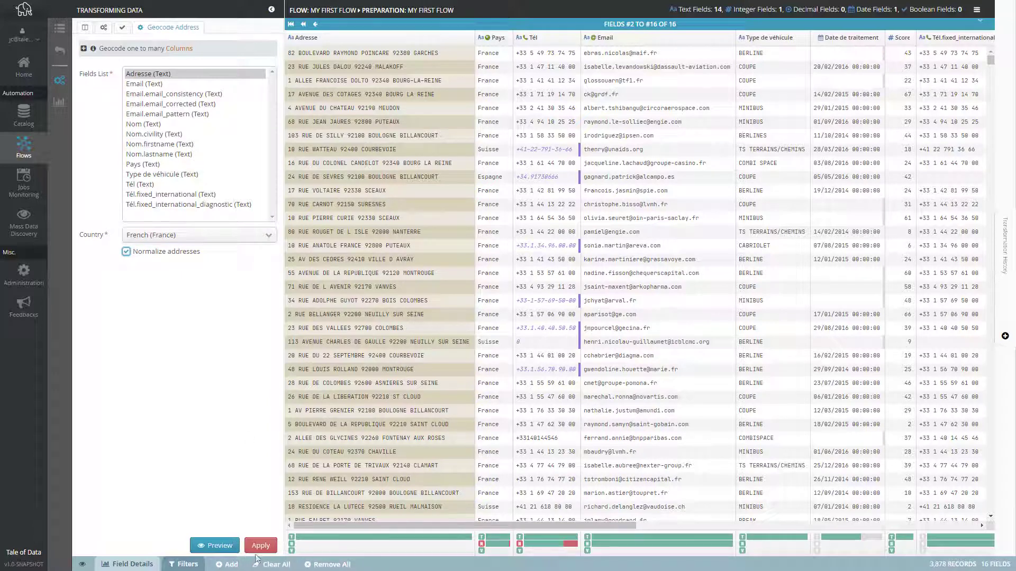
left_click(259, 546)
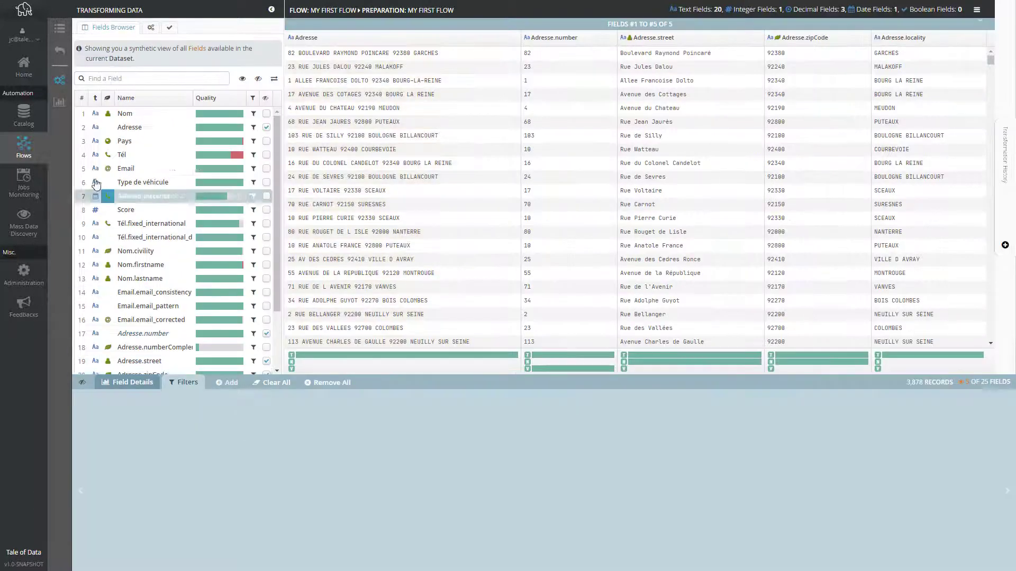
Open the data visualizations and set the chart type to Marker Map
left_click(60, 100)
left_click(353, 30)
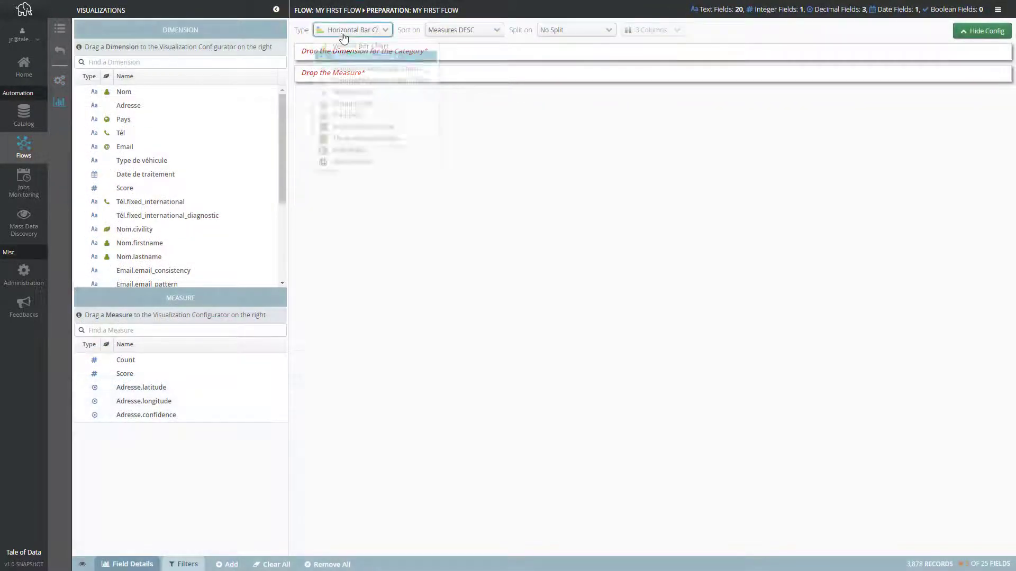
left_click(347, 163)
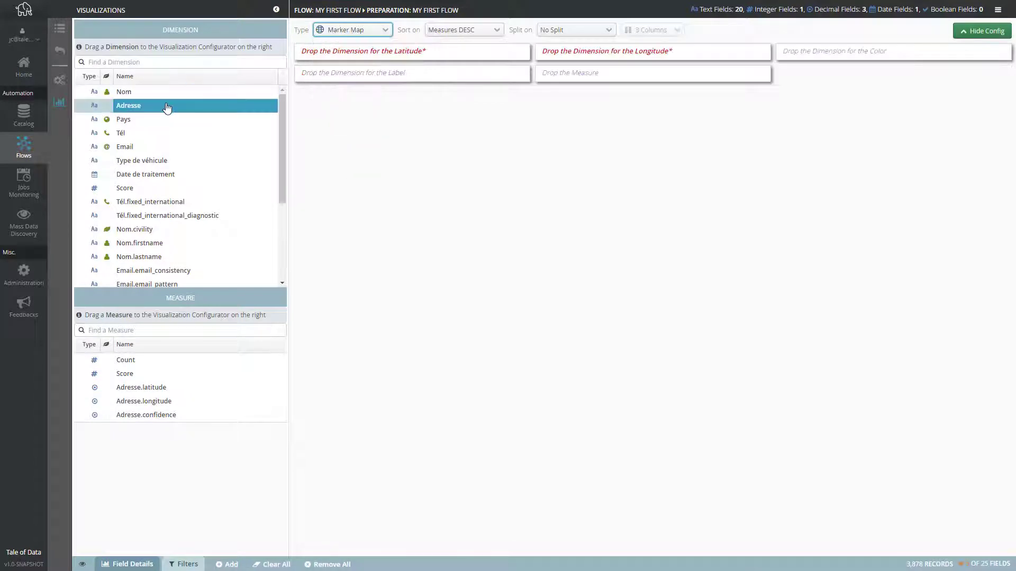
Assign Adresse as the map label, Adresse.latitude as the latitude and Adresse.longitude as the longitude
left_click_drag(168, 106, 342, 81)
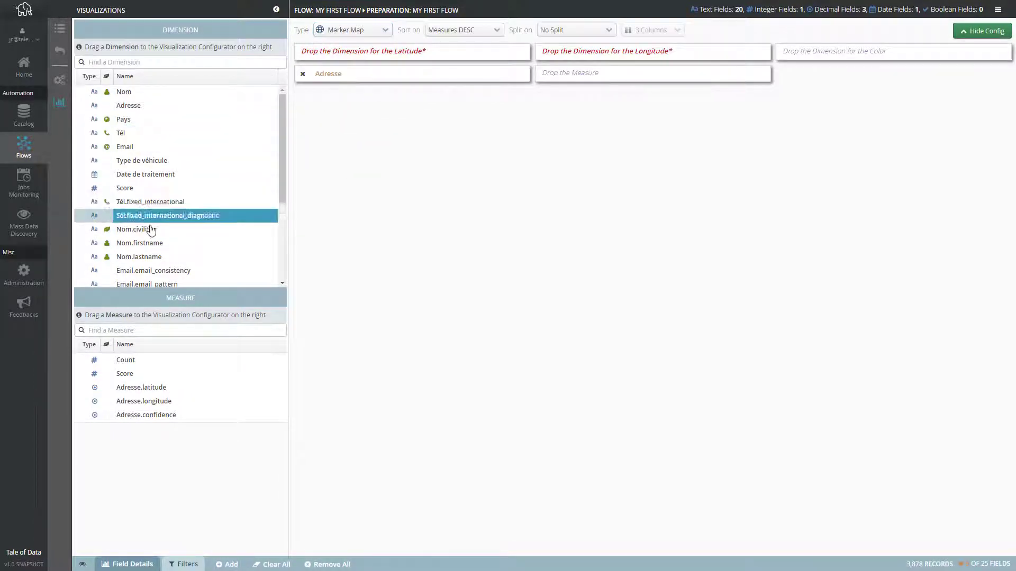
scroll(211, 238, "down", 5)
left_click_drag(151, 257, 403, 52)
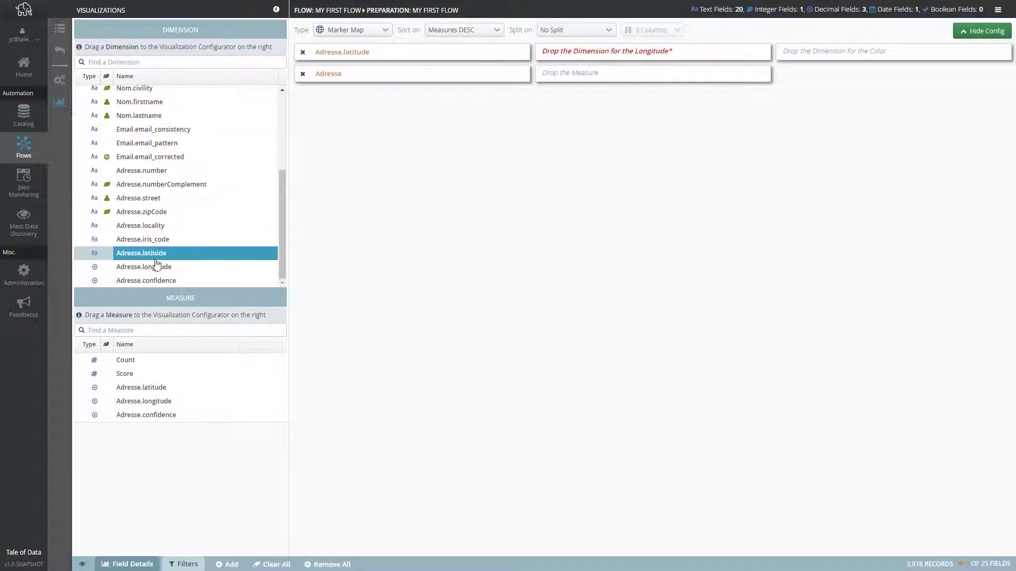
mouse_move(190, 266)
left_mouse_down()
mouse_move(204, 268)
mouse_move(426, 106)
mouse_move(531, 55)
mouse_move(596, 53)
left_mouse_up()
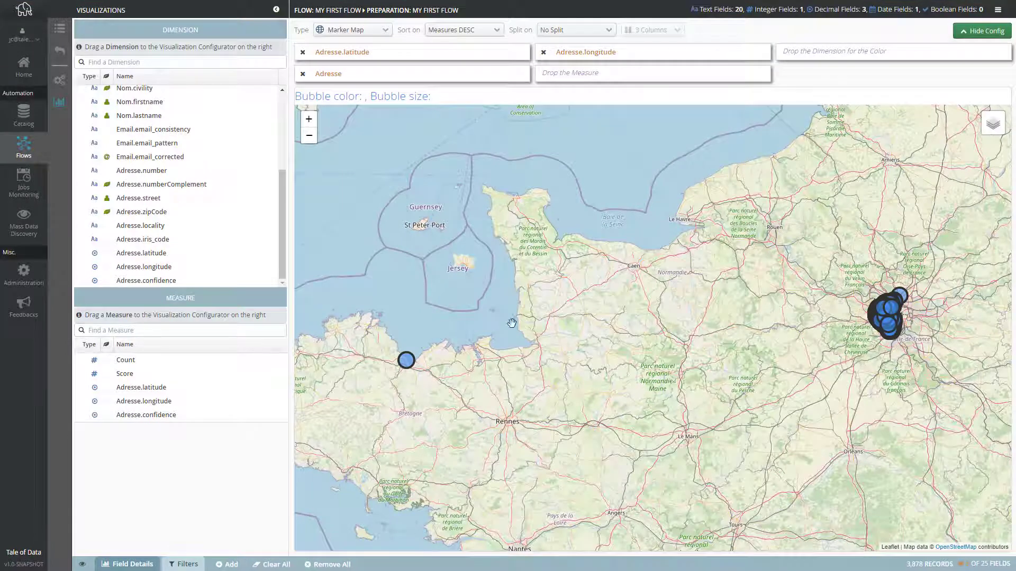
Examine the address details of the isolated marker in Brittany and of a marker in the Paris cluster
left_click(404, 369)
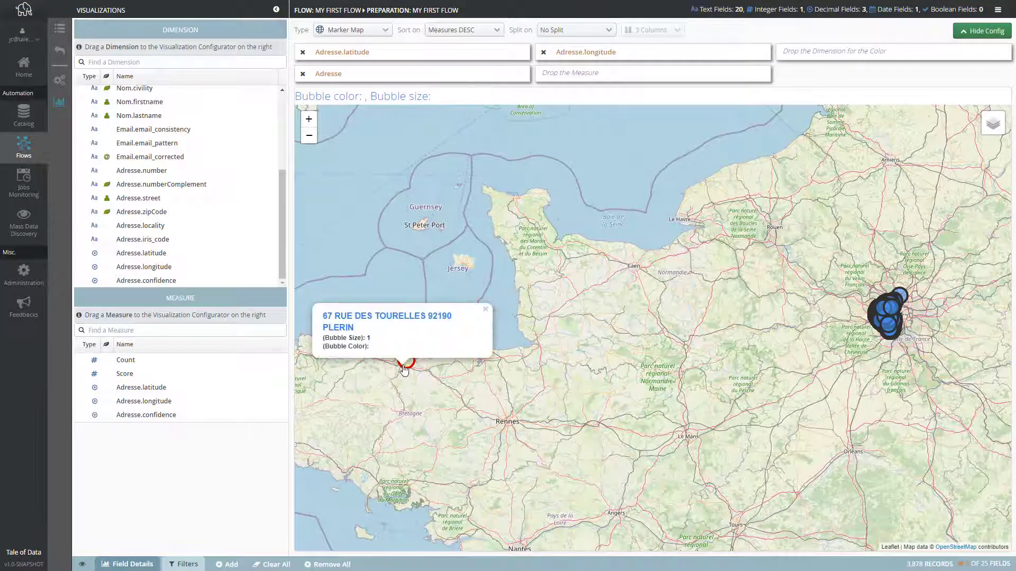
left_click_drag(880, 314, 669, 341)
scroll(672, 344, "up", 3)
left_click(695, 351)
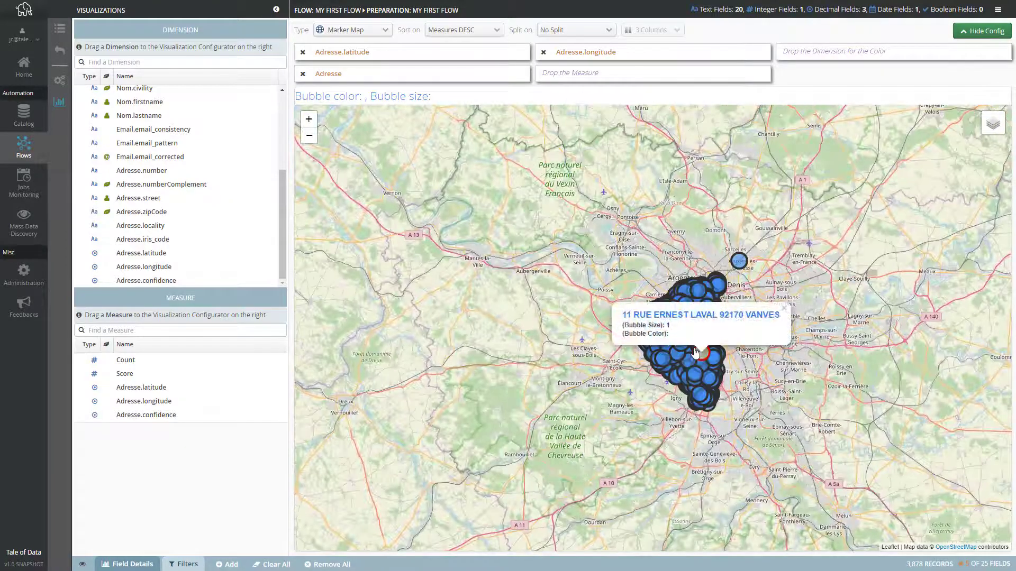
scroll(694, 350, "up", 2)
scroll(641, 306, "up", 3)
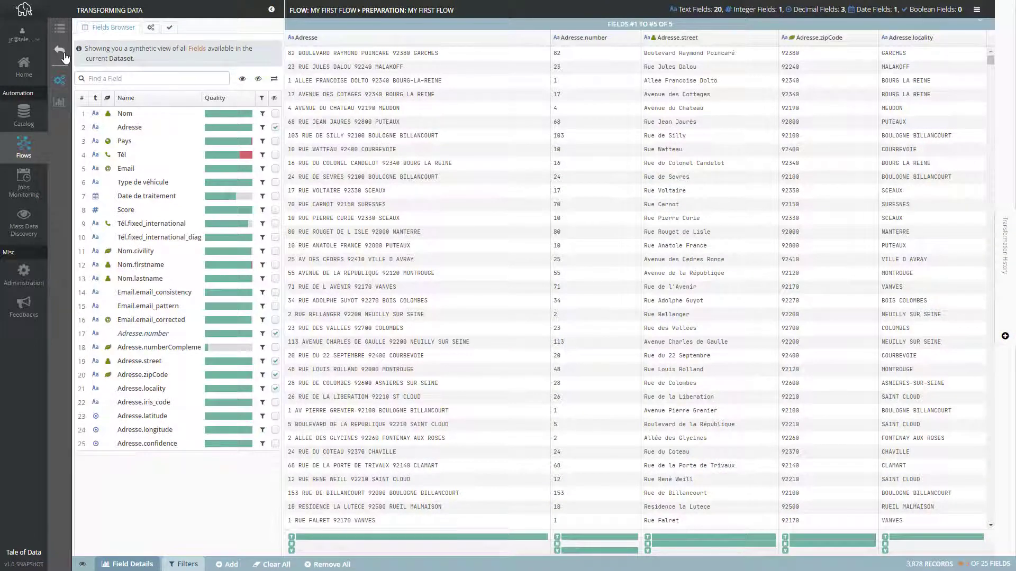
Return to the flow and connect an XLSX sink after the recipes node, overwriting sheet Data of Target.xlsx in the tmp folder
left_click(60, 51)
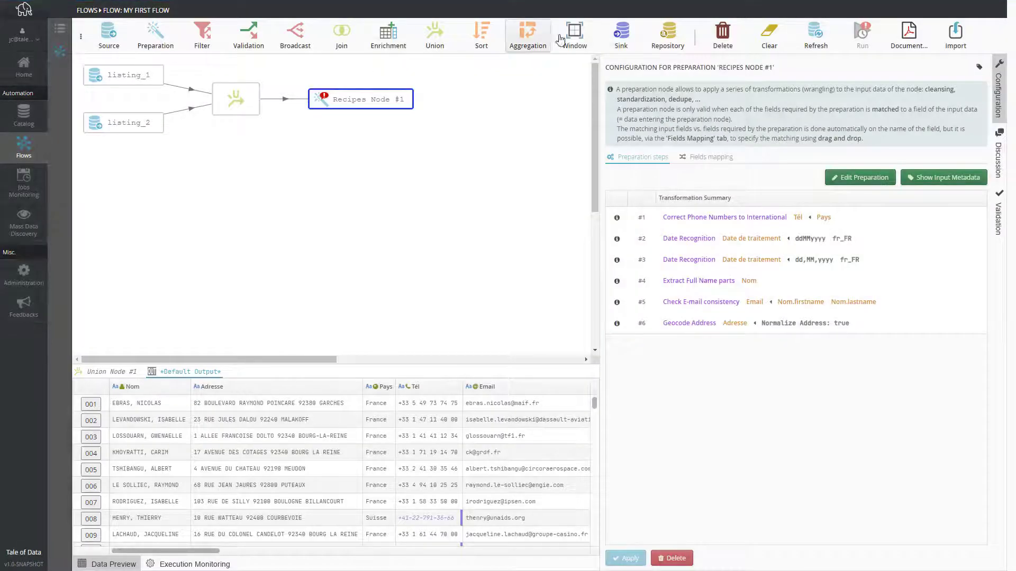
left_click_drag(622, 30, 481, 139)
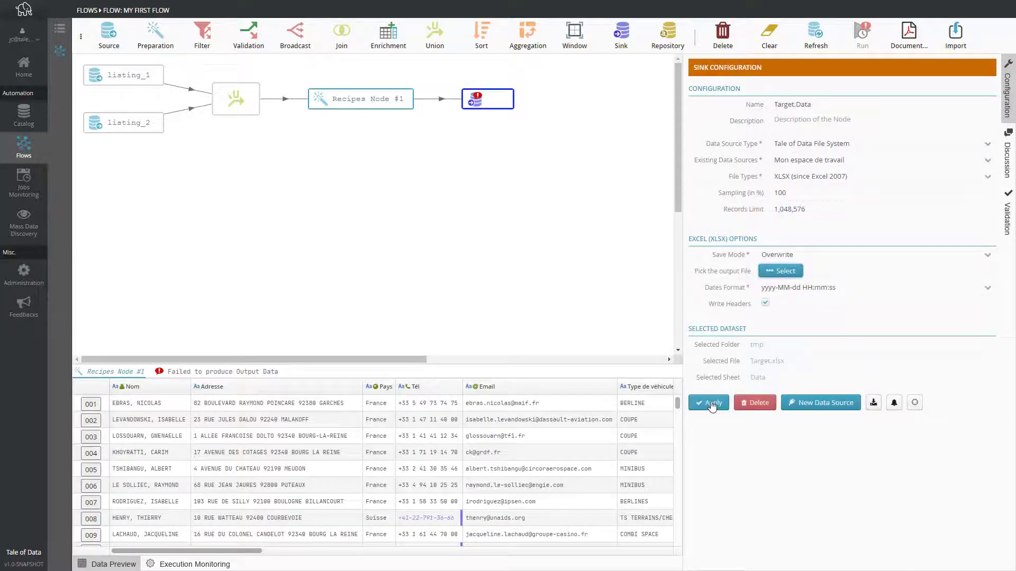
left_click(711, 403)
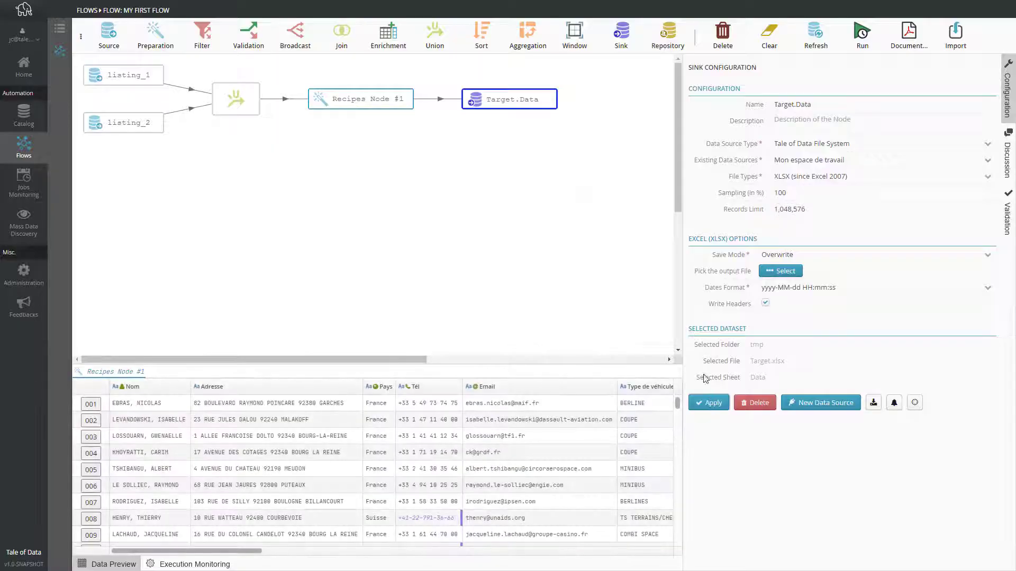
Preview the weekly and monthly scheduling options, execute the flow immediately and show its execution monitoring
left_click(863, 37)
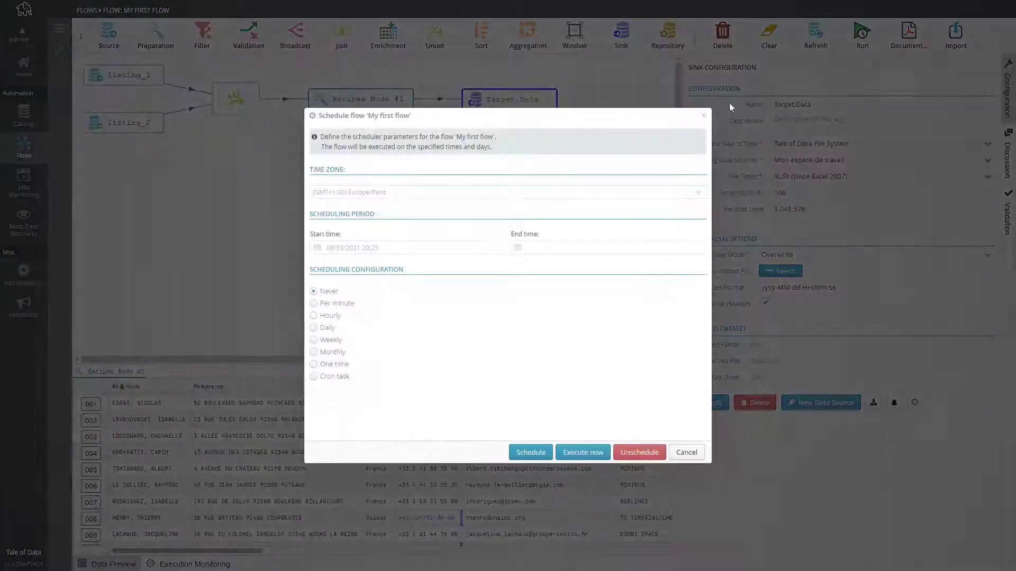
left_click(313, 340)
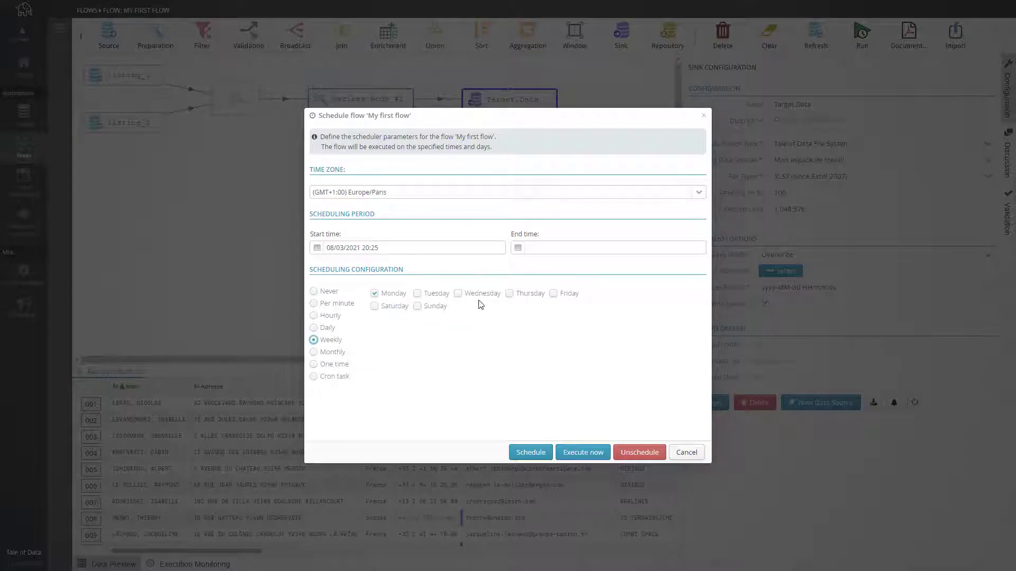
left_click(314, 353)
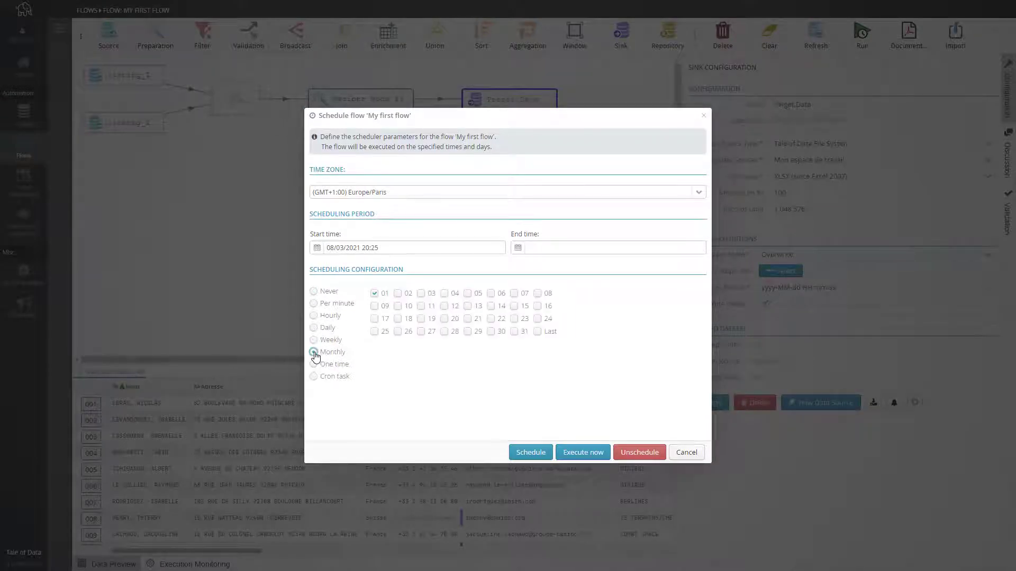
left_click(582, 453)
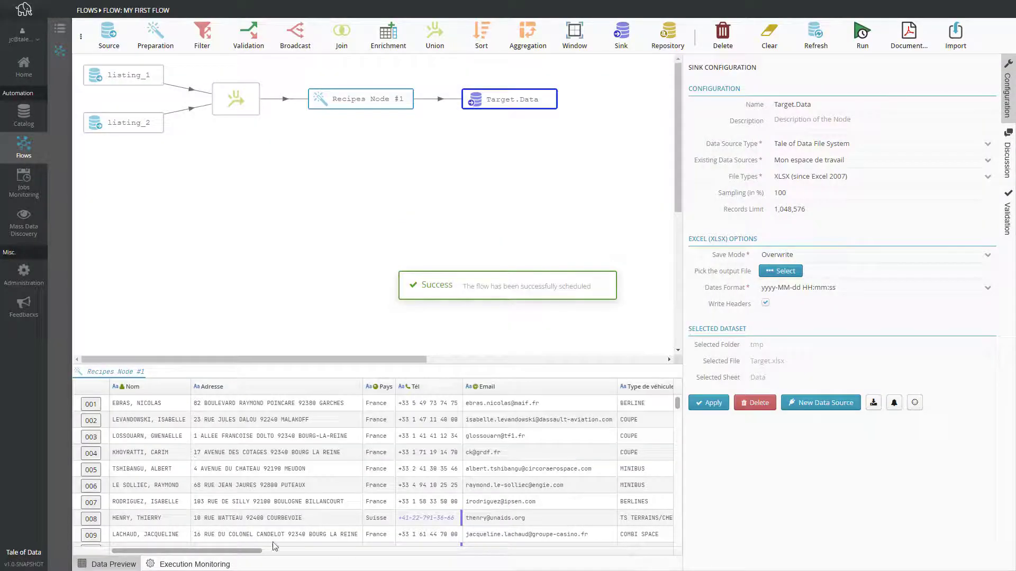
left_click(207, 567)
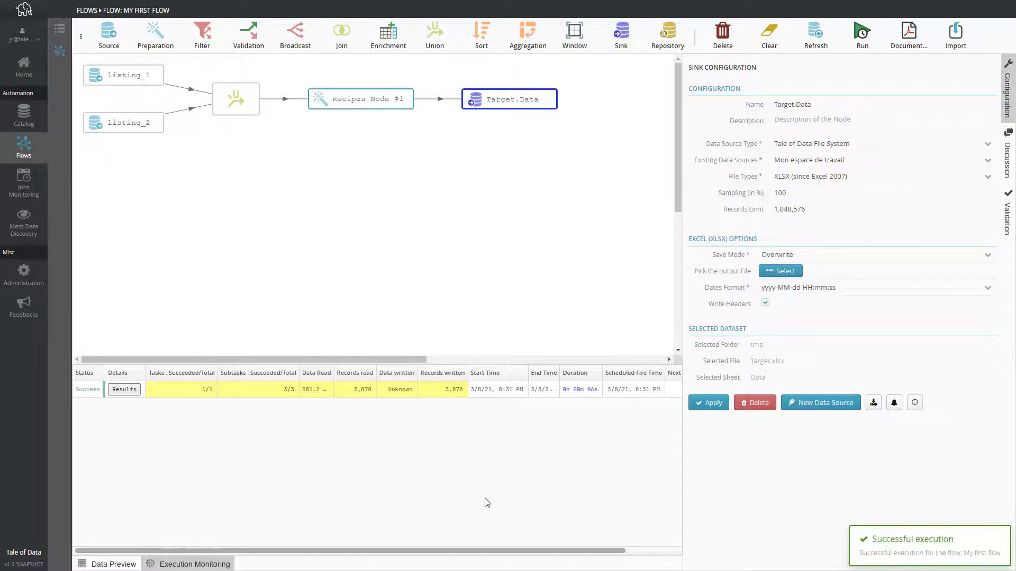
Generate the flow's PDF documentation and review its flow diagram and the listing_2 source details
left_click(908, 31)
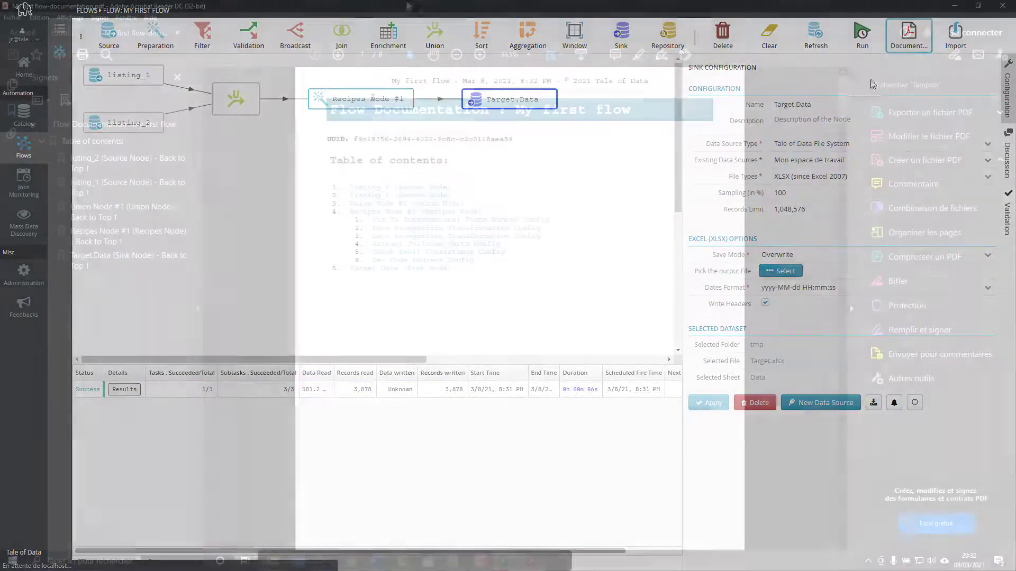
scroll(394, 286, "down", 10)
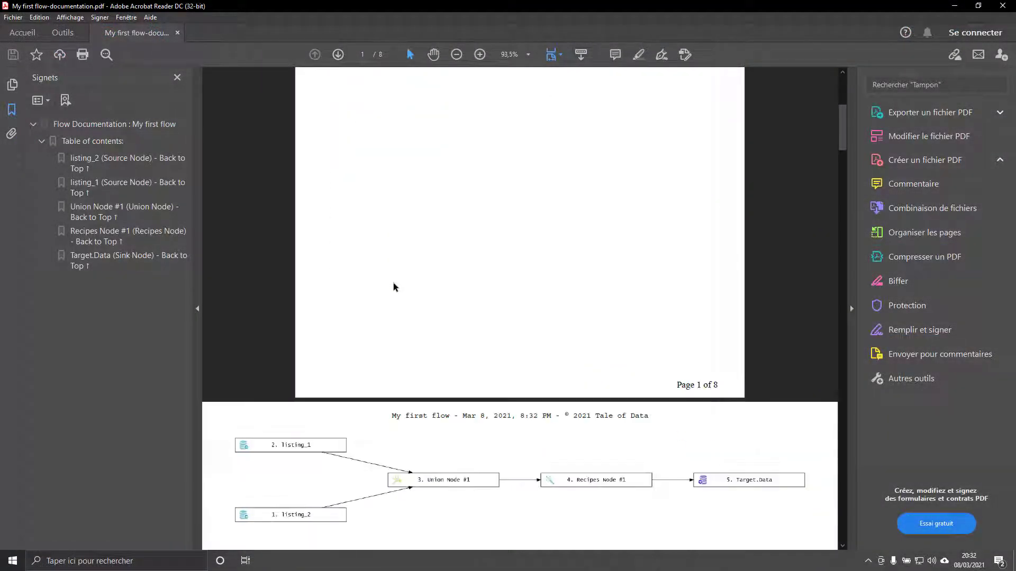
scroll(408, 328, "down", 10)
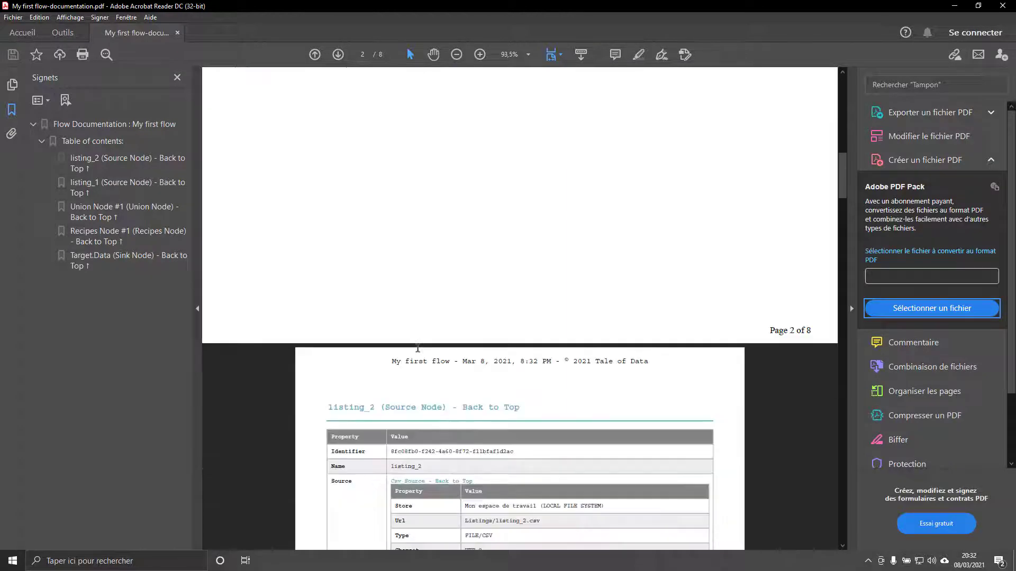
scroll(456, 416, "down", 10)
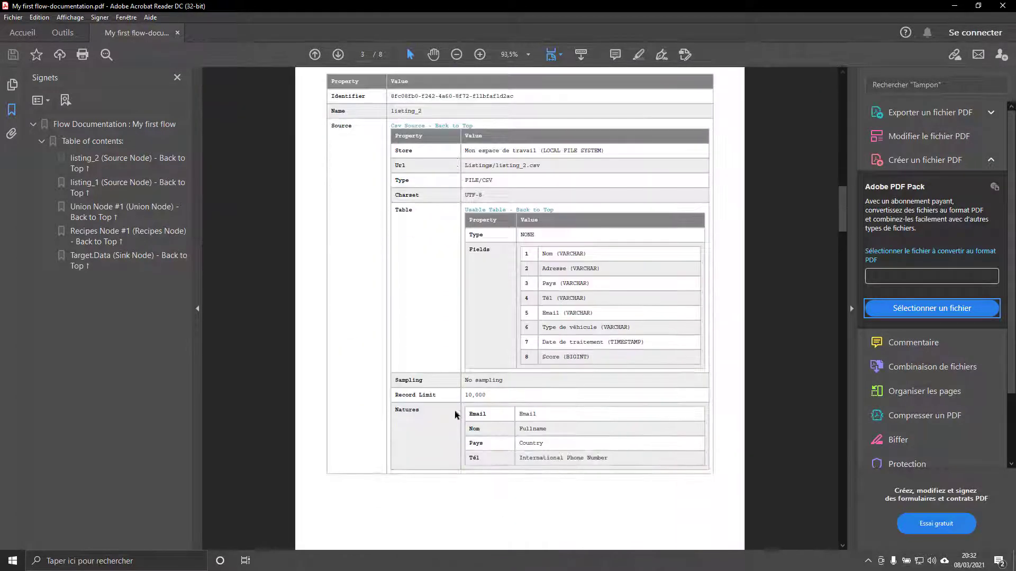
scroll(458, 414, "down", 5)
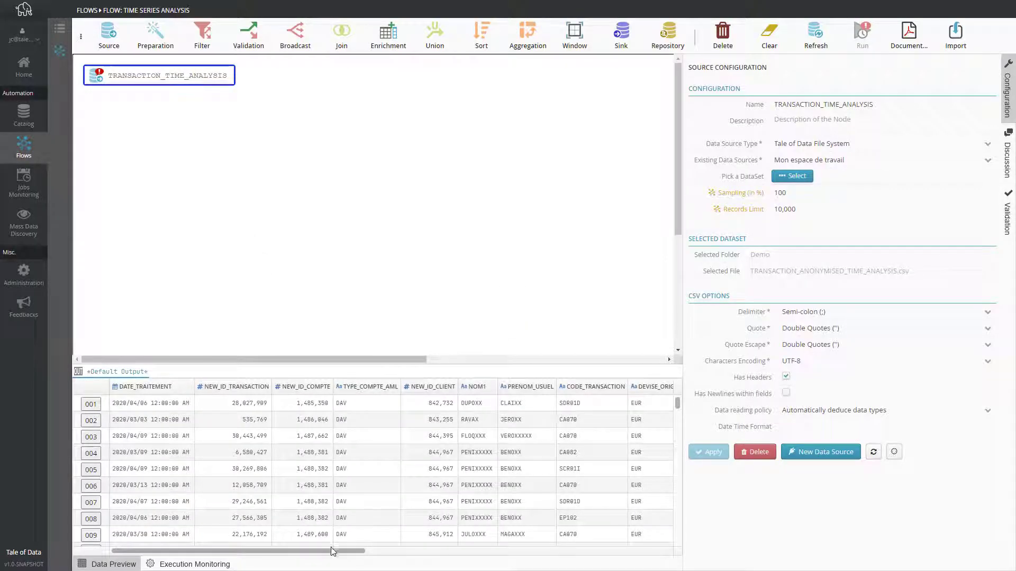
In the Time Series Analysis flow, add filter and window nodes after TRANSACTION_TIME_ANALYSIS, keeping only records where CREDIT_DEBIT equals C
left_click_drag(331, 552, 488, 551)
left_click_drag(202, 33, 243, 85)
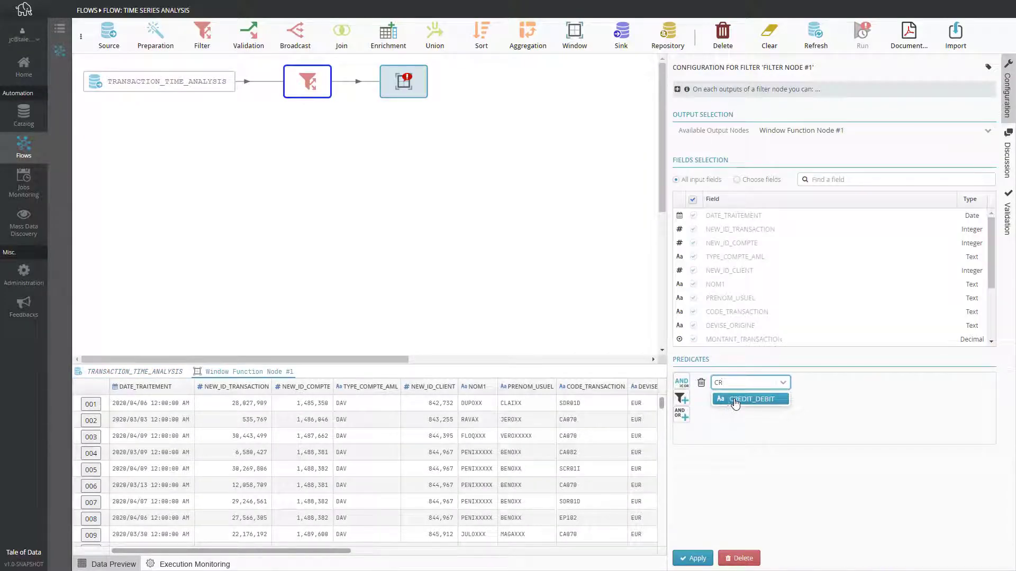
left_click(736, 401)
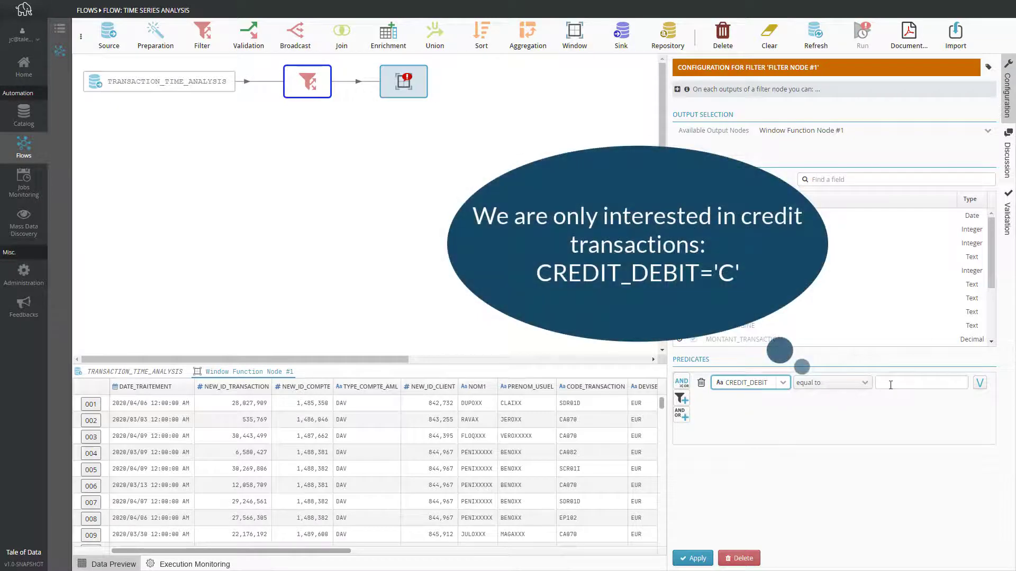
left_click(891, 384)
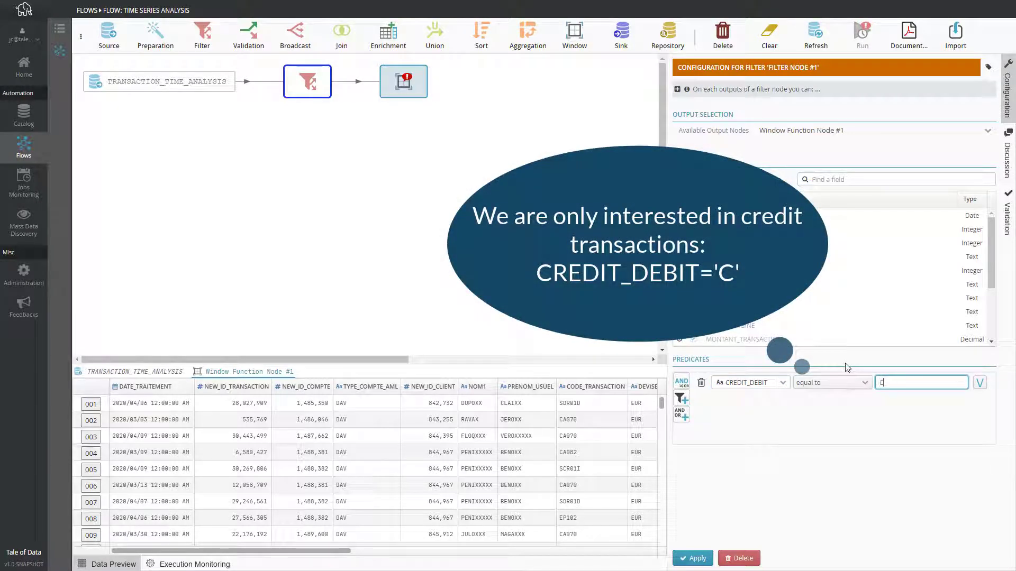
type("C")
left_click(685, 553)
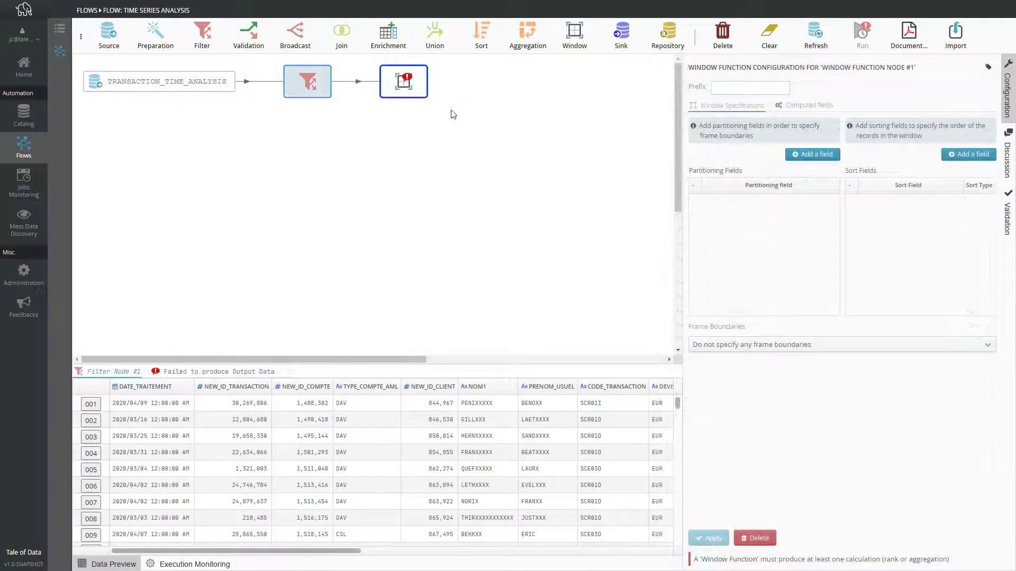
Partition the window by NEW_ID_COMPTE, sort by DATE_OPERATION ascending, and frame it by value range, 0 before and 3 after in DAY units
left_click(812, 154)
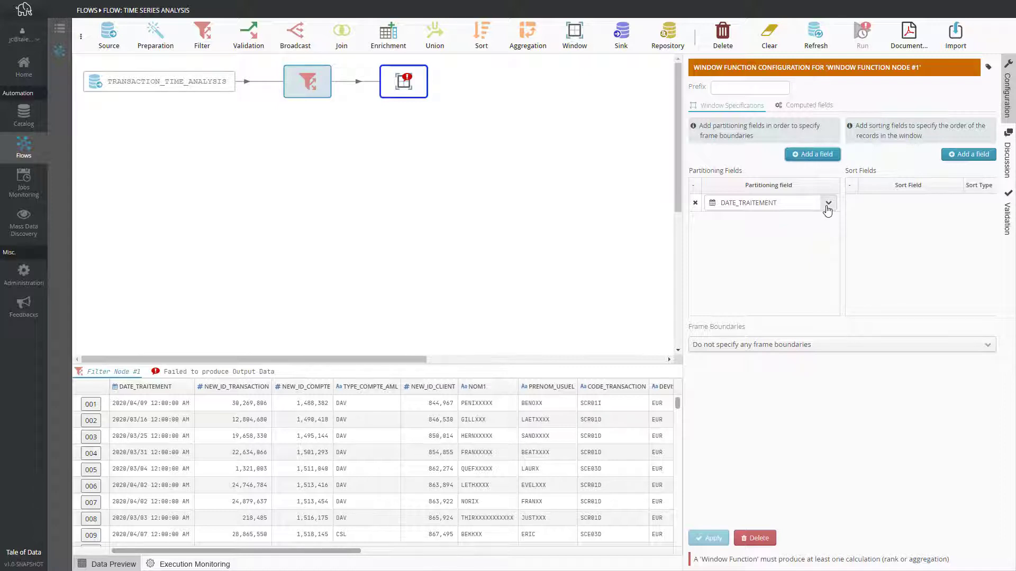
left_click(828, 204)
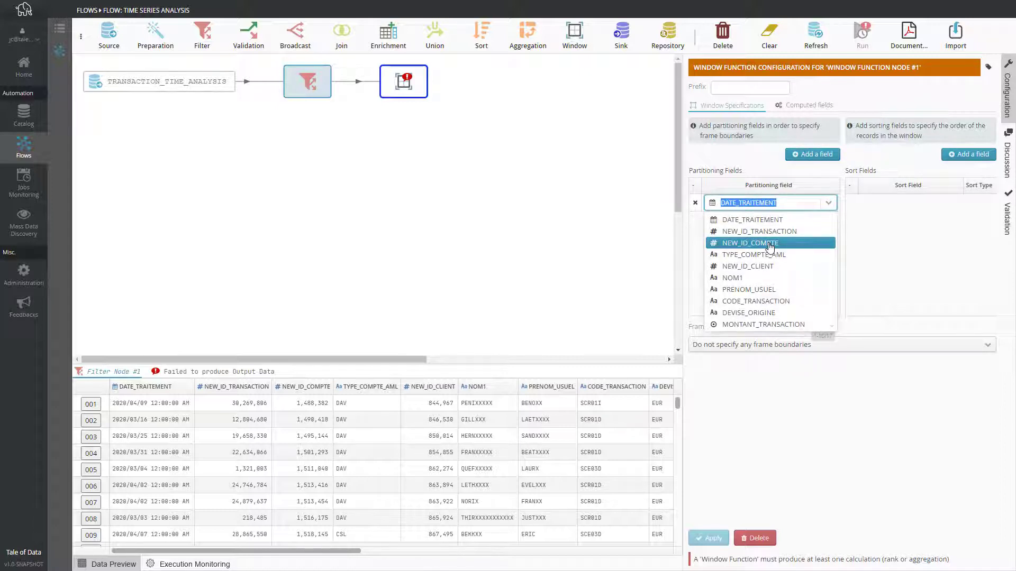
left_click(770, 243)
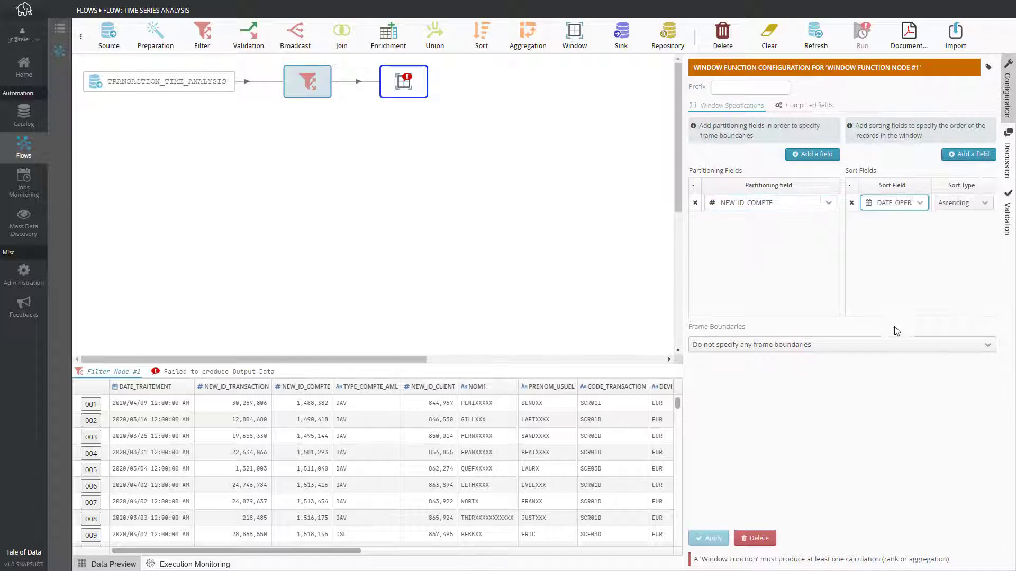
left_click(792, 346)
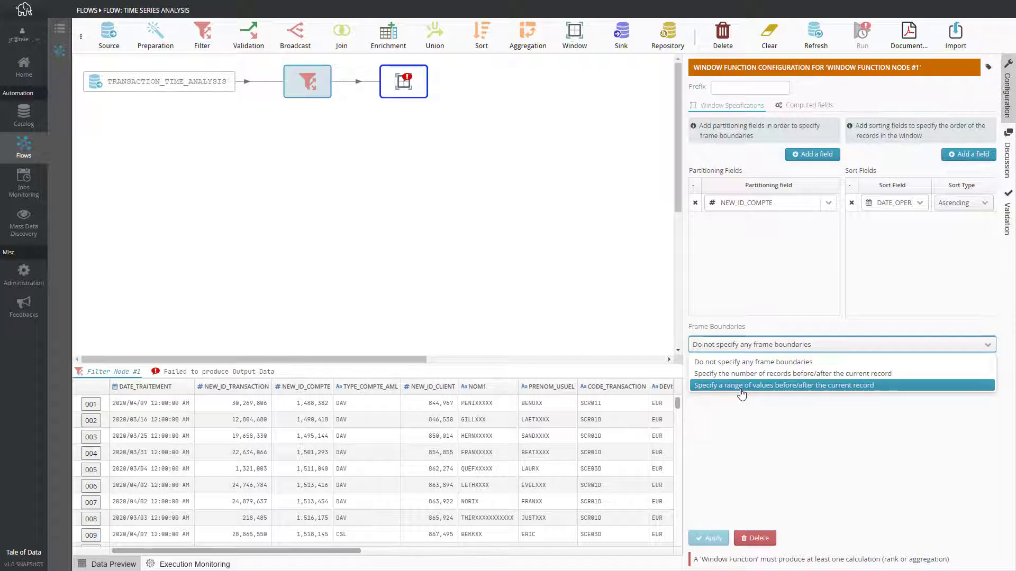
left_click(741, 391)
left_click_drag(769, 441, 812, 451)
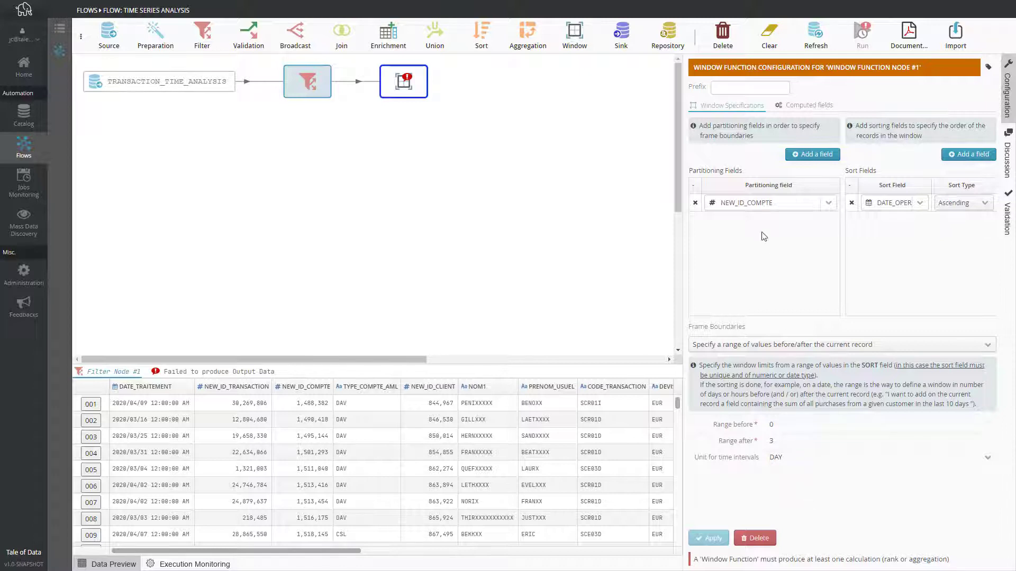
Compute Sum, Avg and Avg Diff of MONTANT_DEVISES and the Count of NEW_ID_TRANSACTION within the window
left_click(798, 109)
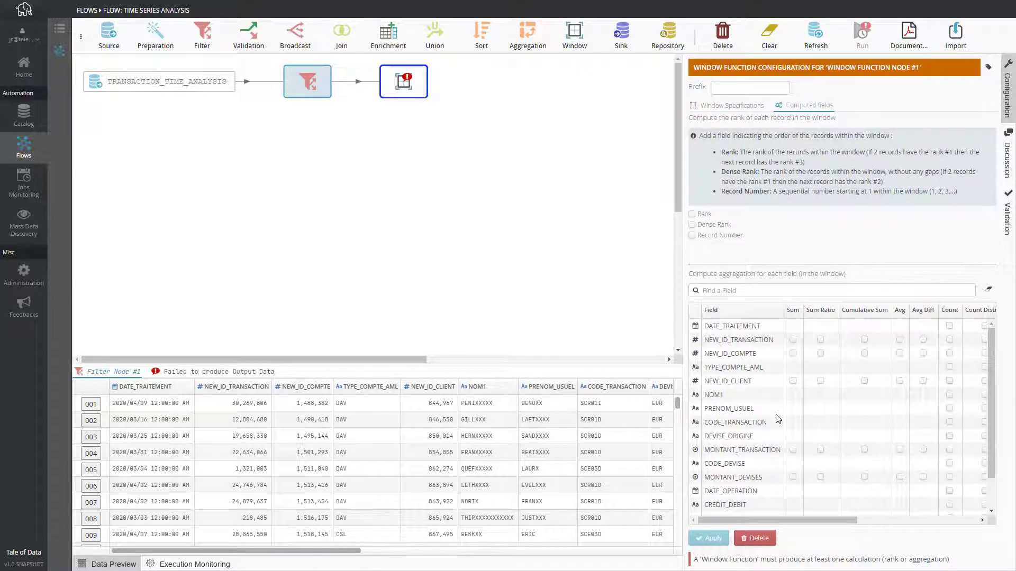
scroll(784, 426, "down", 1)
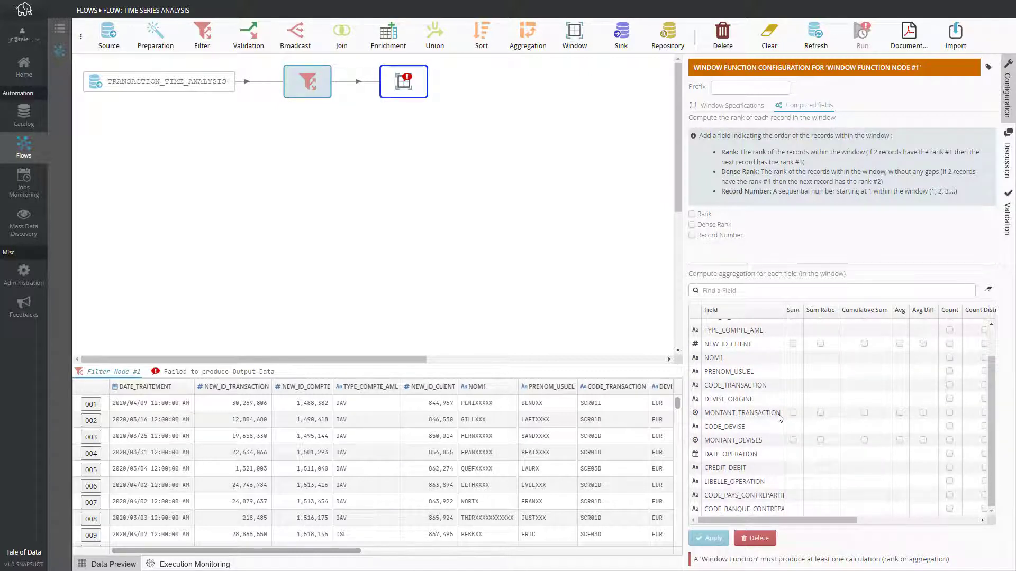
left_click(793, 441)
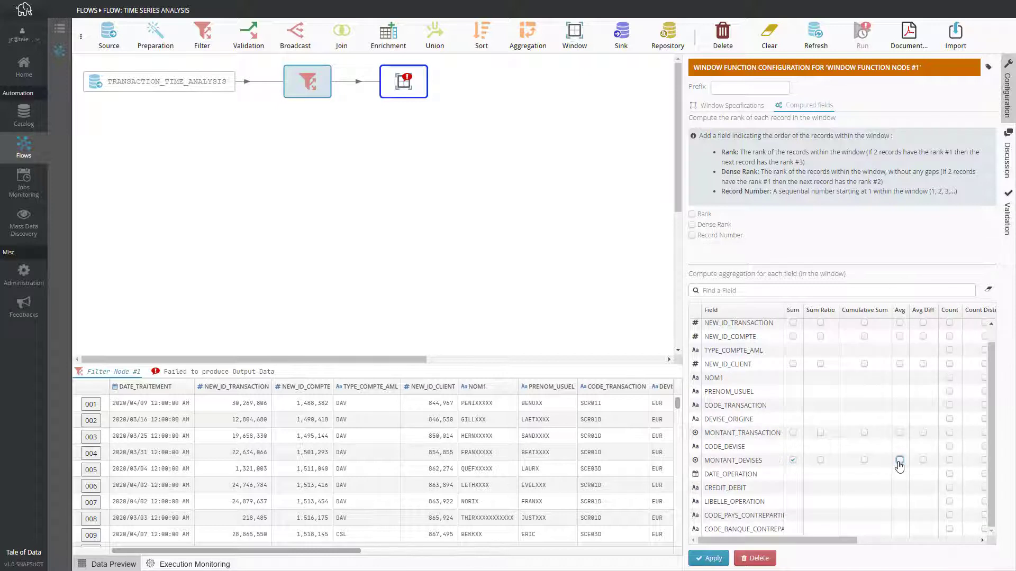
left_click(899, 461)
left_click(922, 460)
left_click(713, 559)
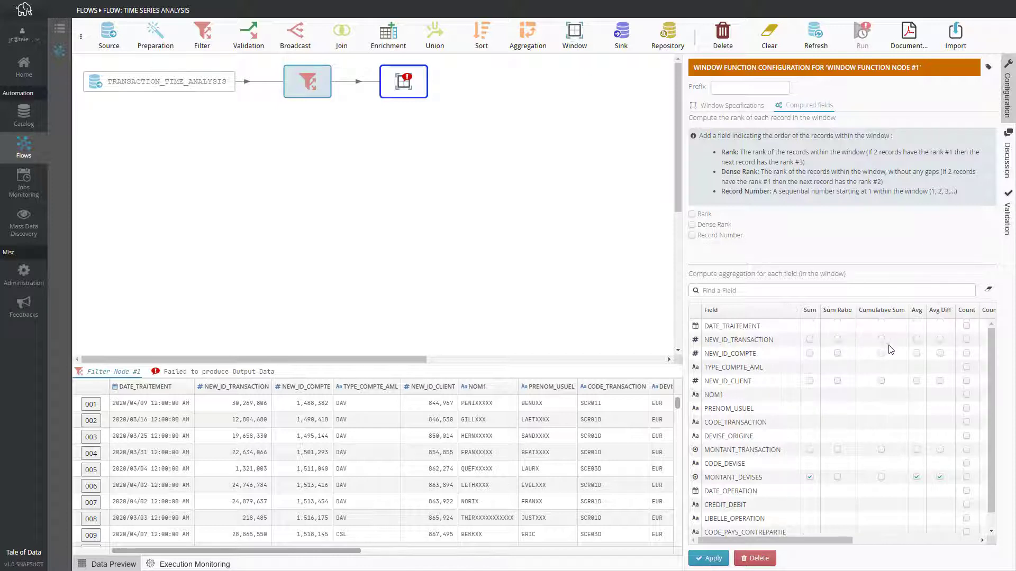
left_click(967, 341)
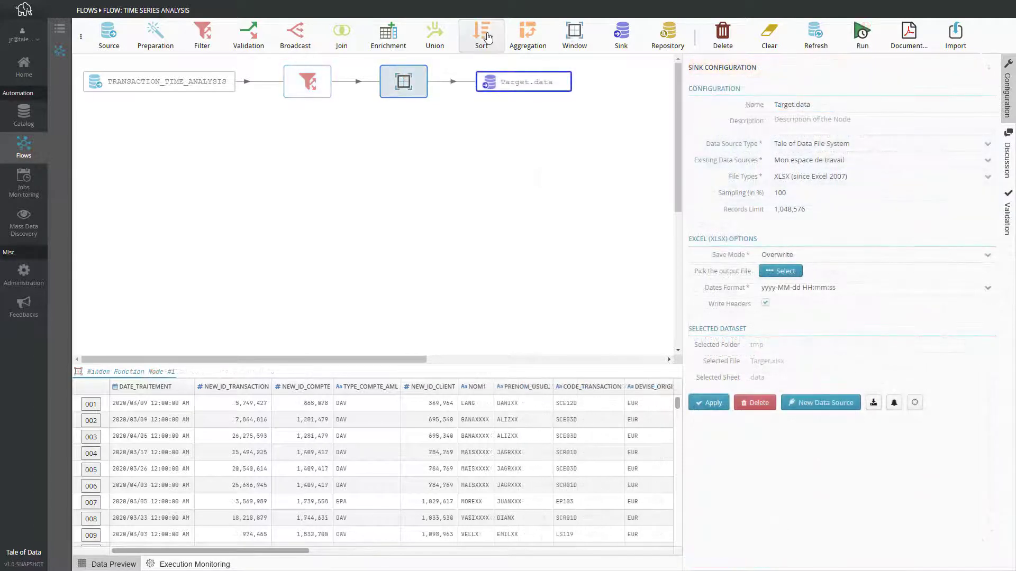
Insert a sort node before the Target.data sink, ordering by count_NEW_ID_TRANSACTION descending, and execute the flow immediately
left_click_drag(487, 37, 462, 87)
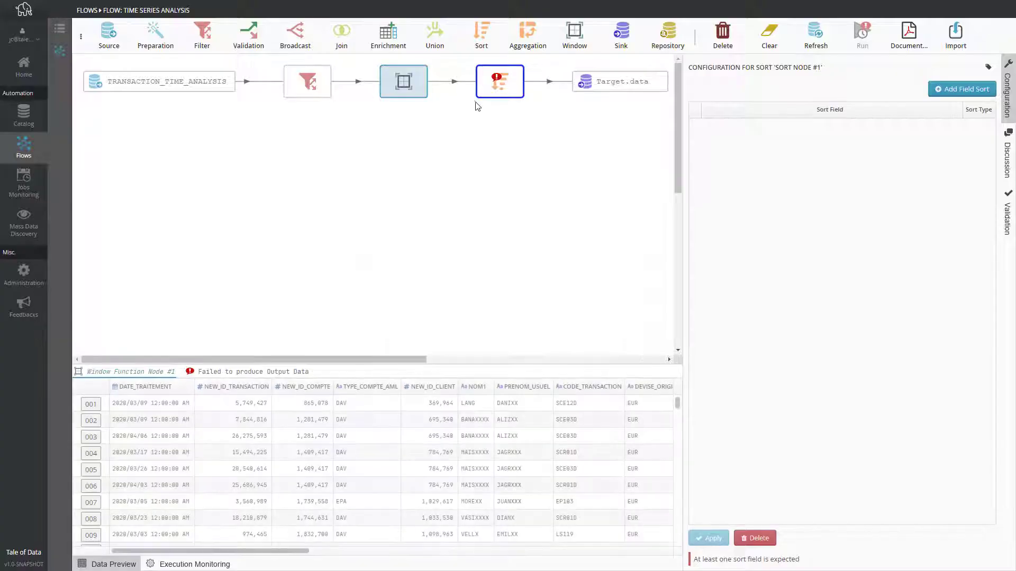
left_click(961, 88)
left_click(893, 127)
left_click(760, 231)
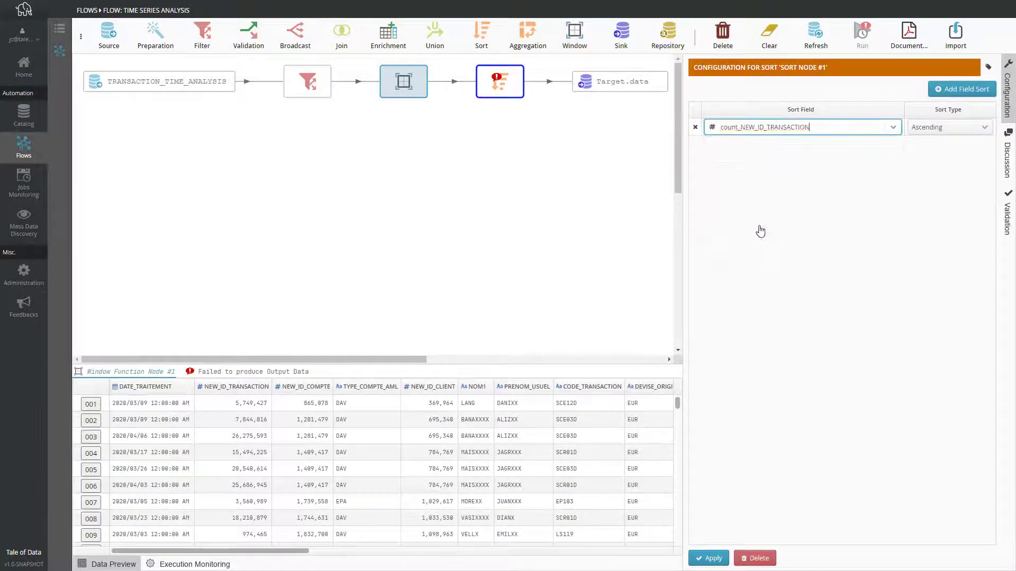
left_click(950, 128)
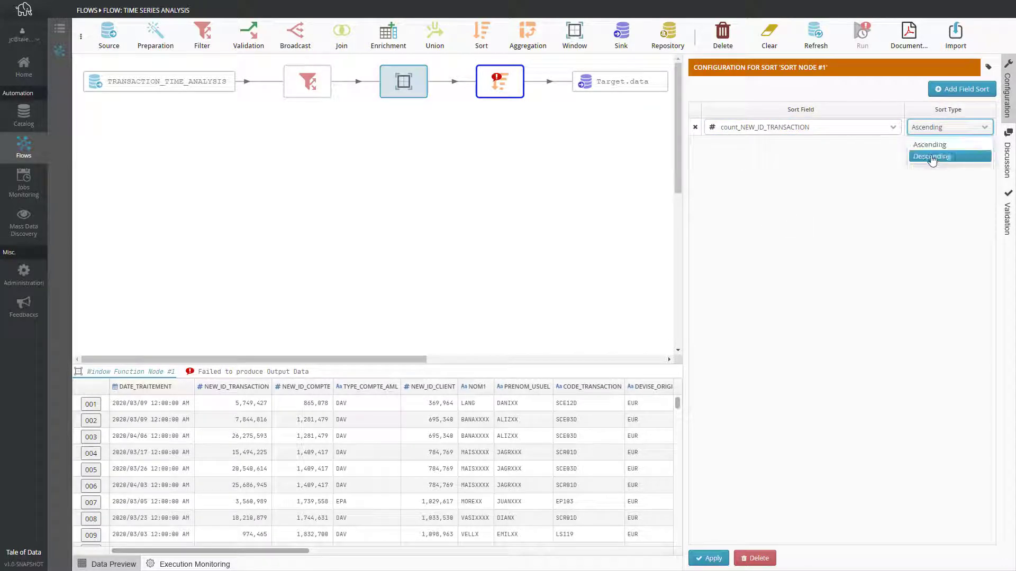
left_click(932, 158)
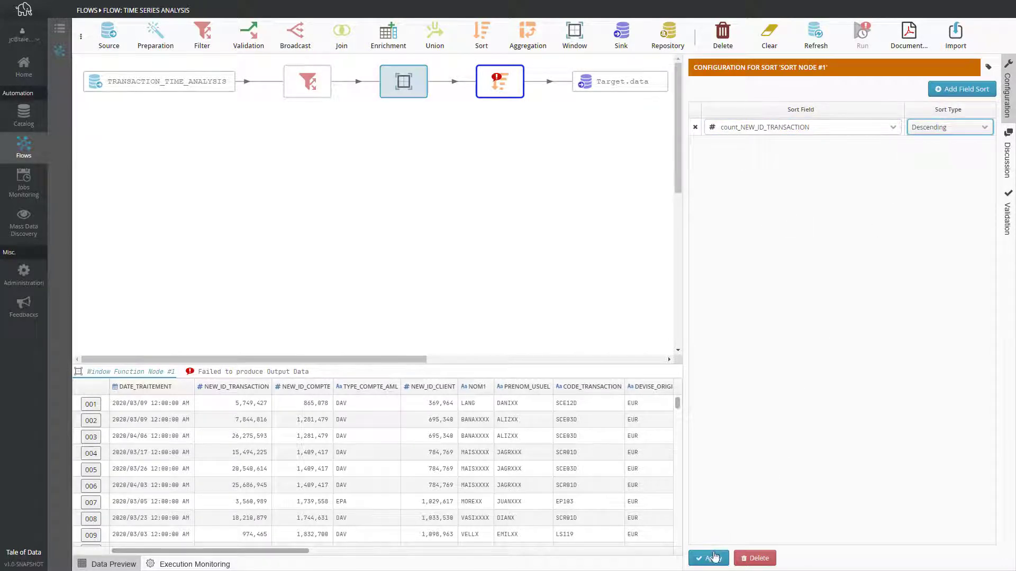
left_click(712, 559)
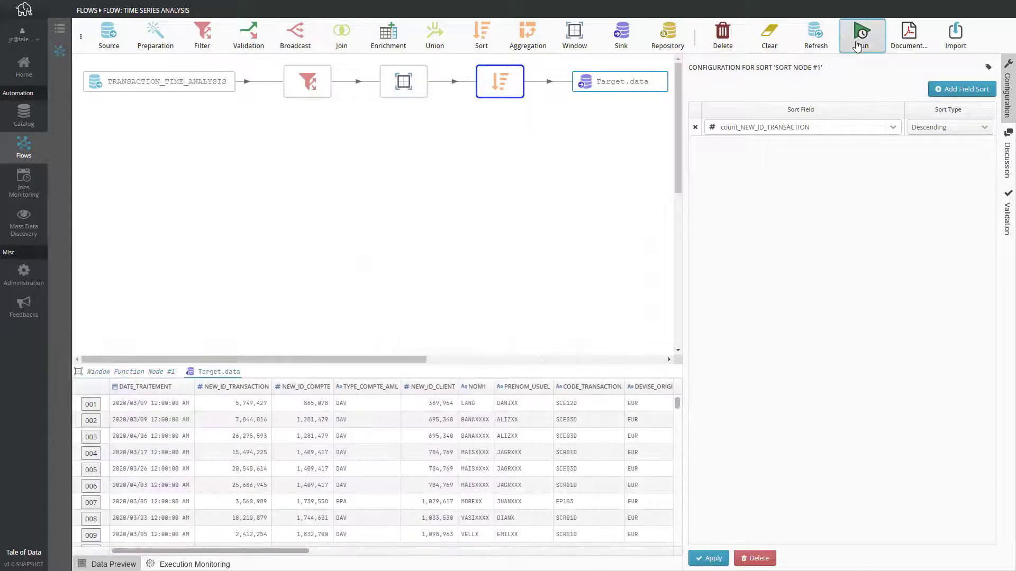
left_click(858, 47)
left_click(575, 452)
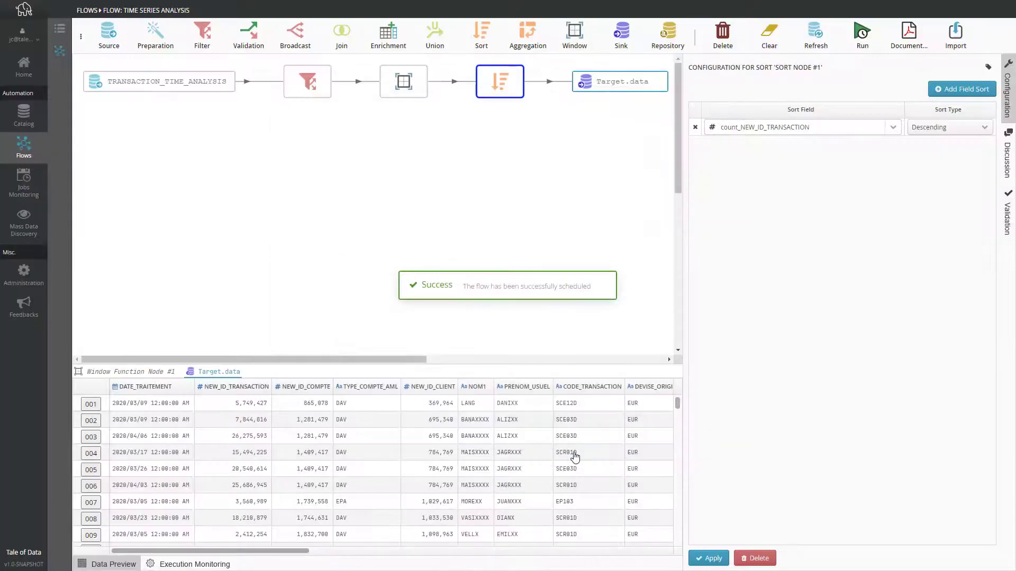